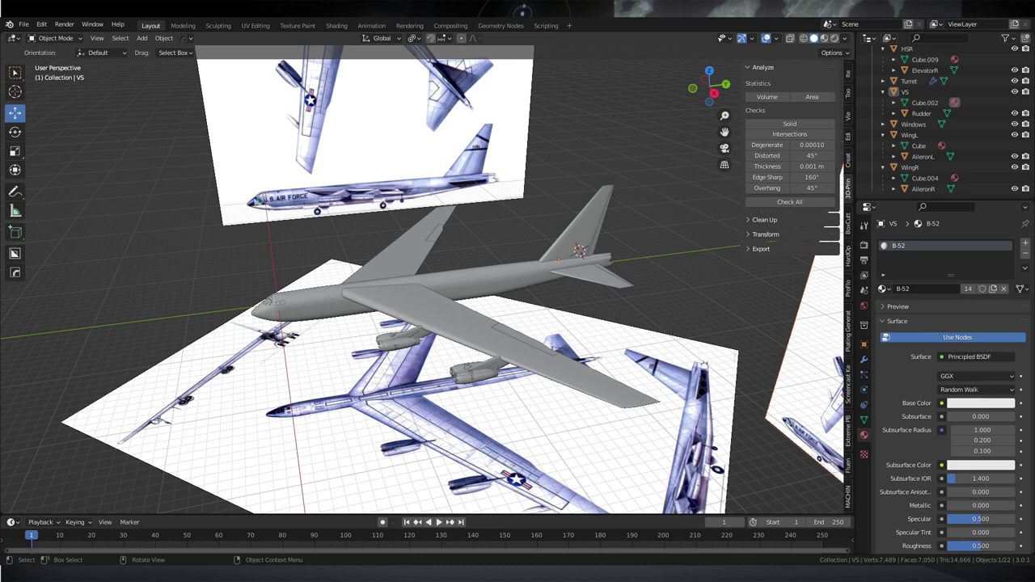
Orbit around the B-52 and glance at the Edit menu without changing anything
{"action": "middle_click_drag", "start_coordinate": [614, 324], "coordinate": [656, 331]}
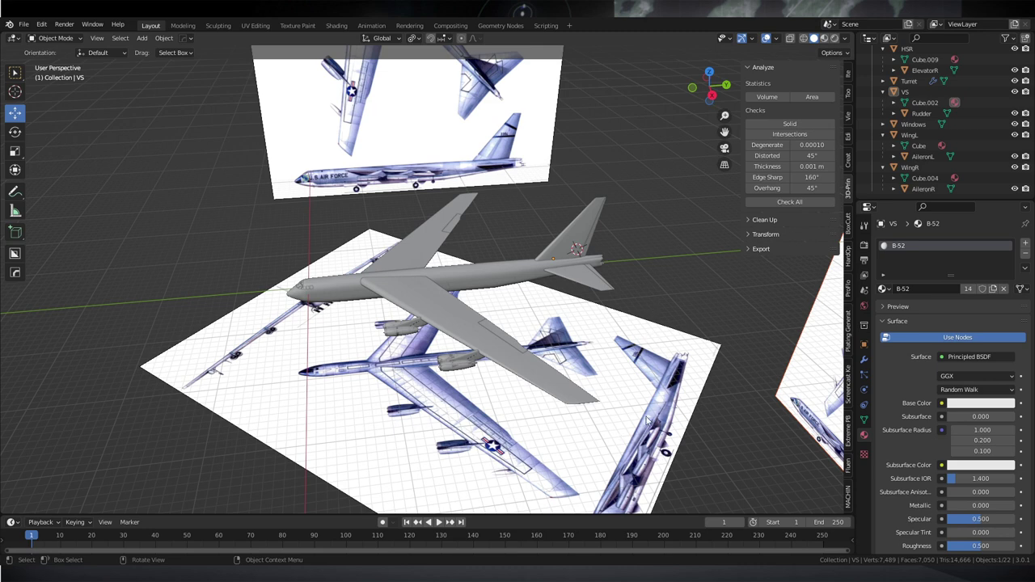
{"action": "middle_click_drag", "start_coordinate": [684, 400], "coordinate": [623, 317]}
{"action": "scroll", "coordinate": [696, 398], "scroll_direction": "up", "scroll_amount": 2}
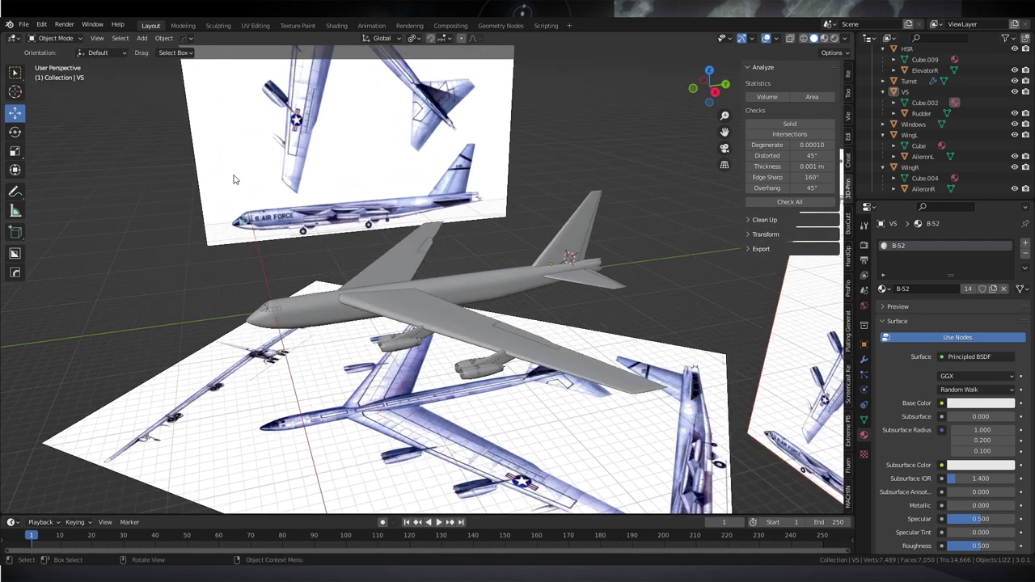
{"action": "left_click", "coordinate": [41, 24]}
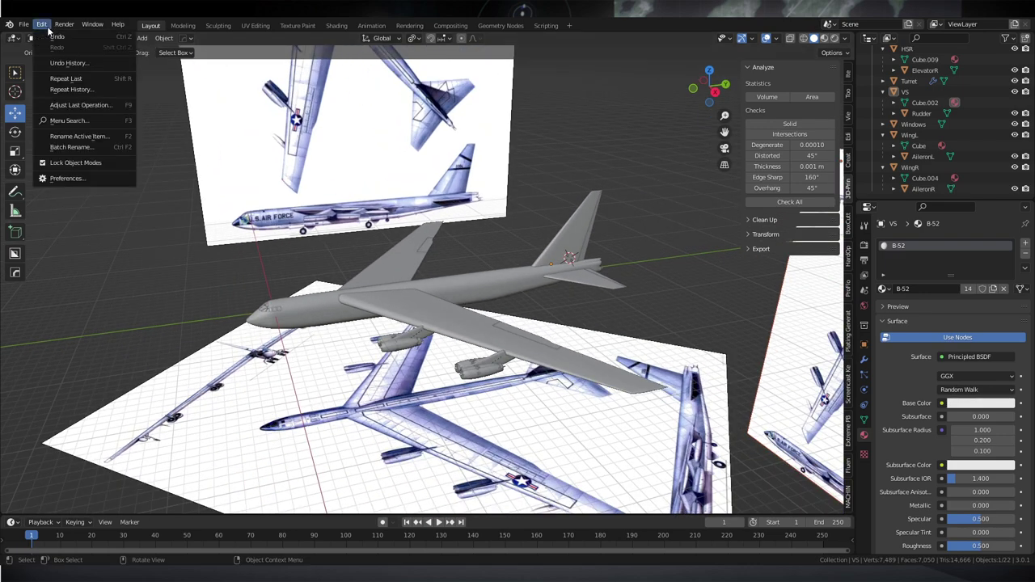
{"action": "left_click", "coordinate": [84, 178]}
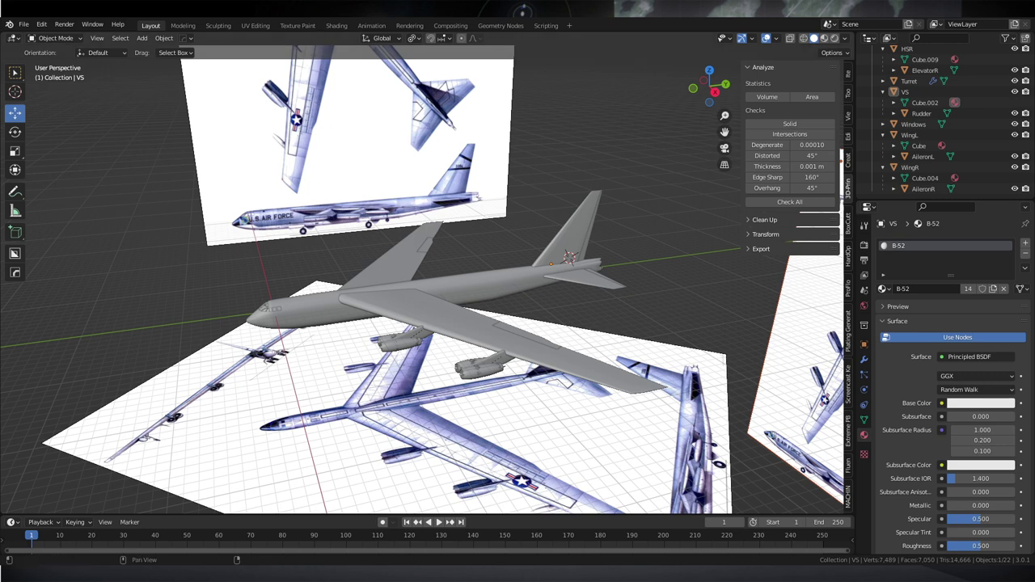
Compute the volume of the active mesh in the 3D-Print Analyze panel
{"action": "left_click", "coordinate": [767, 97]}
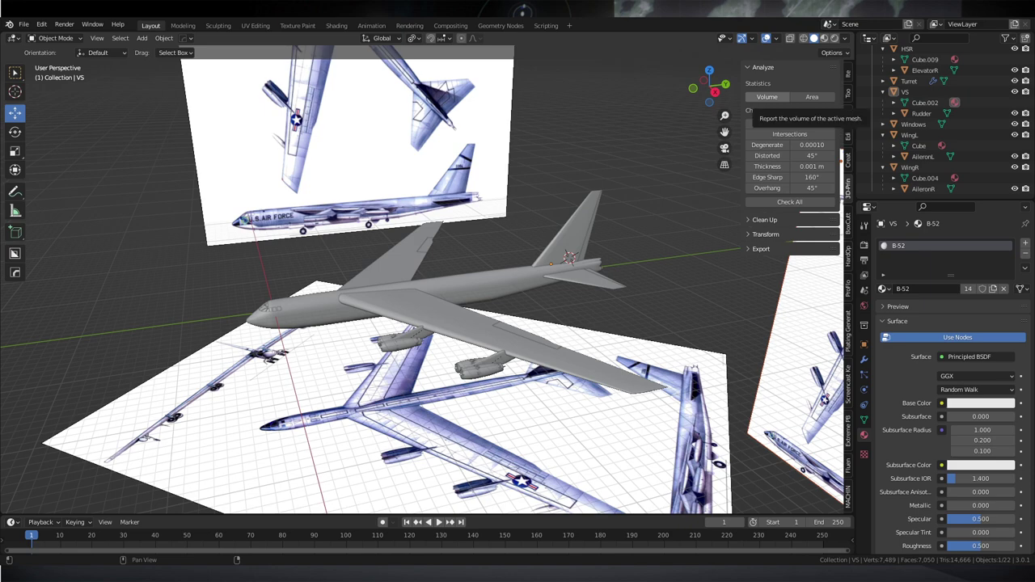
{"action": "scroll", "coordinate": [582, 161], "scroll_direction": "up", "scroll_amount": 3}
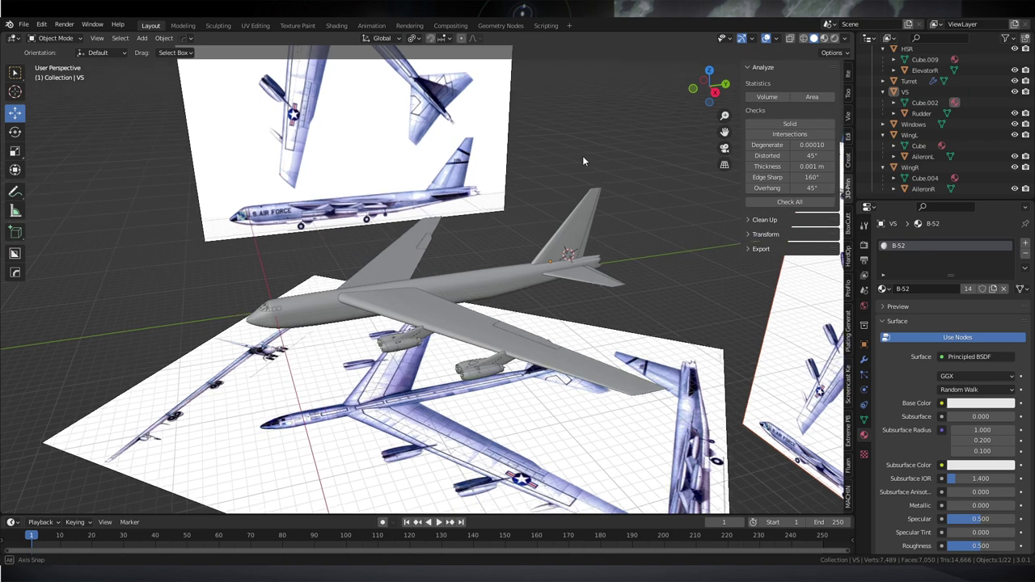
{"action": "scroll", "coordinate": [582, 170], "scroll_direction": "up", "scroll_amount": 2}
{"action": "scroll", "coordinate": [581, 170], "scroll_direction": "down", "scroll_amount": 2}
Select the fuselage Body and glance at the Add menu without adding anything
{"action": "left_click", "coordinate": [529, 283]}
{"action": "middle_click_drag", "start_coordinate": [492, 233], "coordinate": [490, 198]}
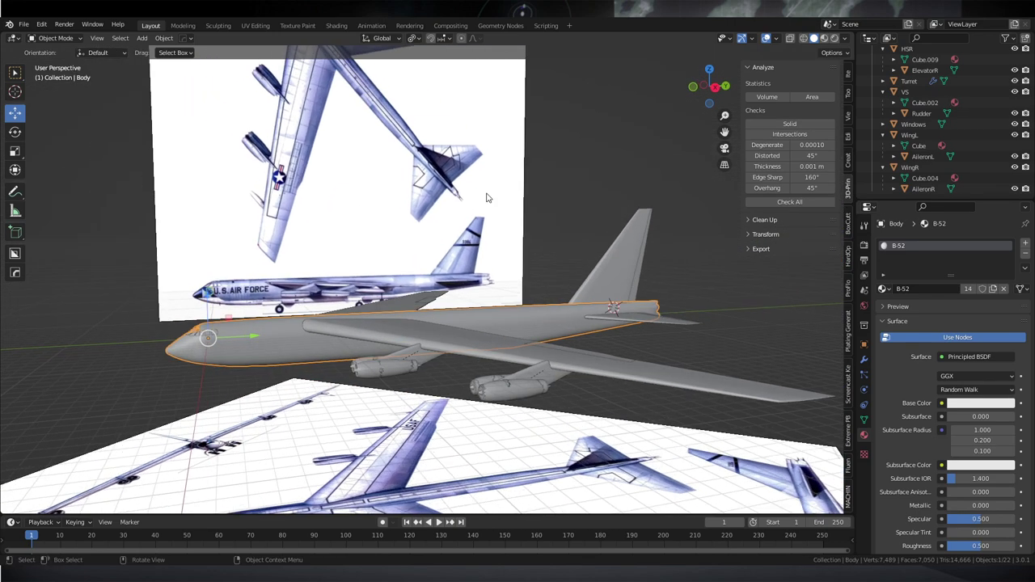
{"action": "left_click", "coordinate": [141, 39]}
{"action": "mouse_move", "coordinate": [194, 51]}
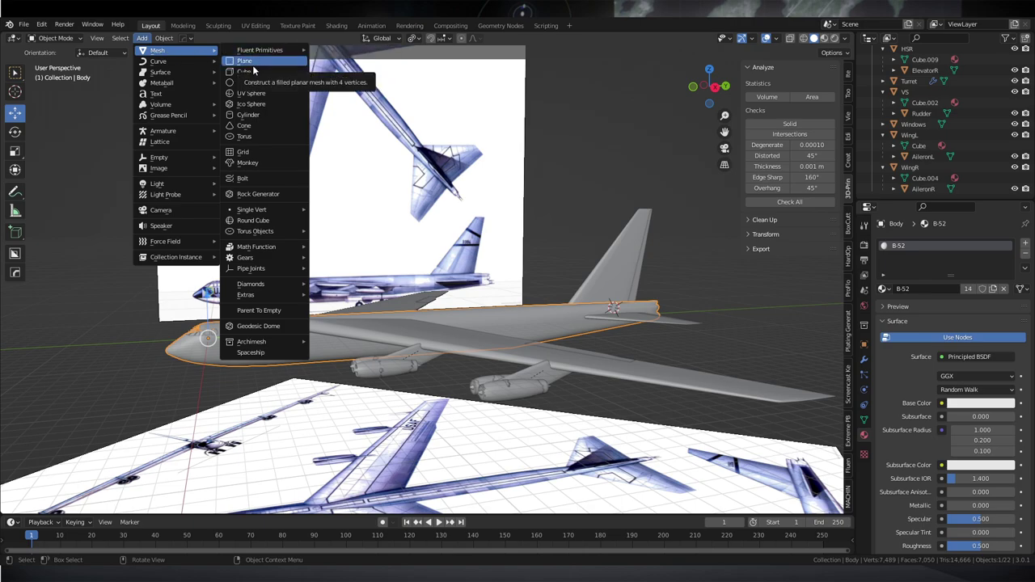
{"action": "middle_click_drag", "start_coordinate": [547, 136], "coordinate": [445, 346]}
Select the left wing WingL and measure its volume: 68.8807 m³
{"action": "left_click", "coordinate": [450, 304]}
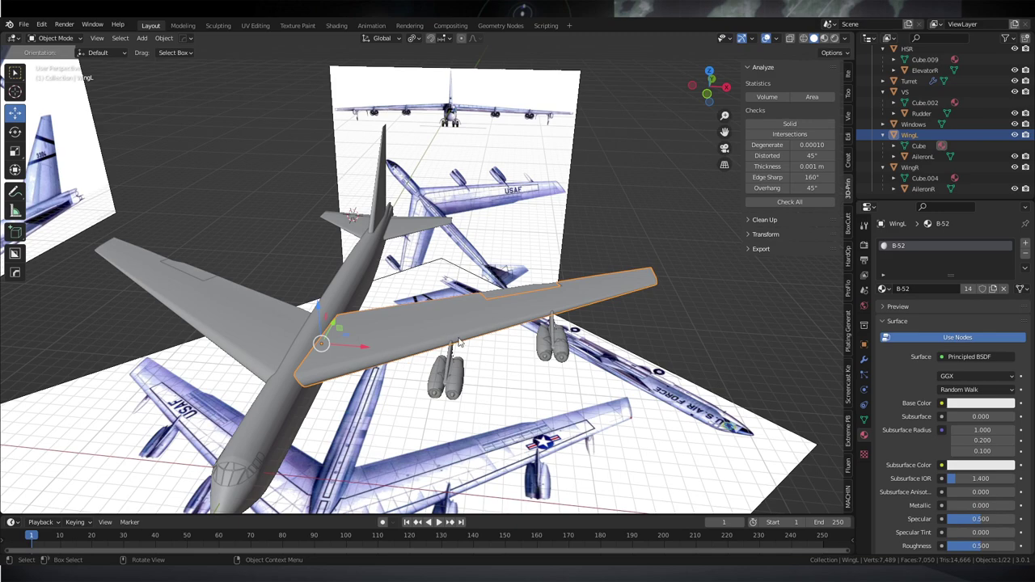
{"action": "middle_click_drag", "start_coordinate": [654, 275], "coordinate": [606, 222]}
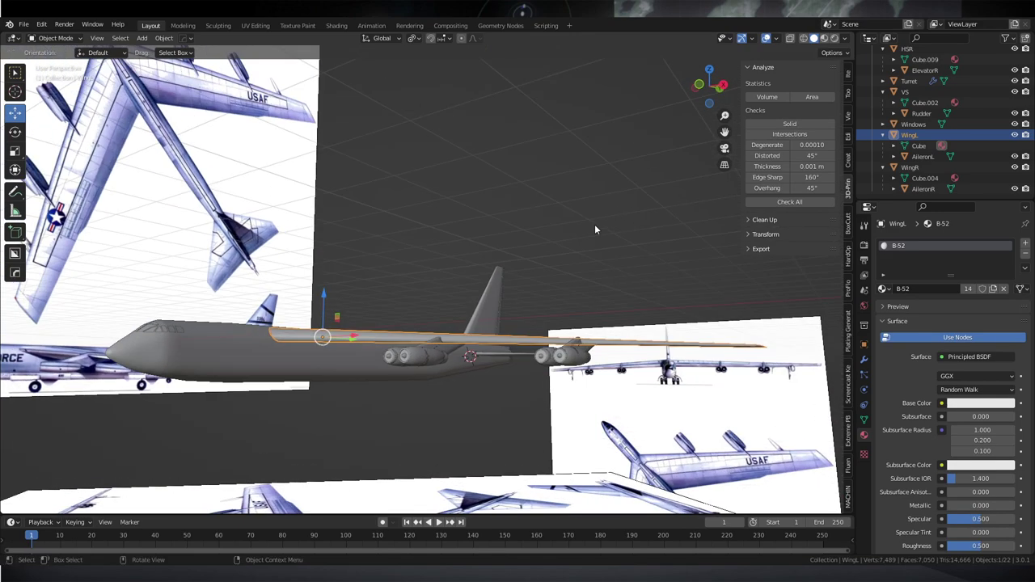
{"action": "middle_click_drag", "start_coordinate": [633, 355], "coordinate": [355, 315]}
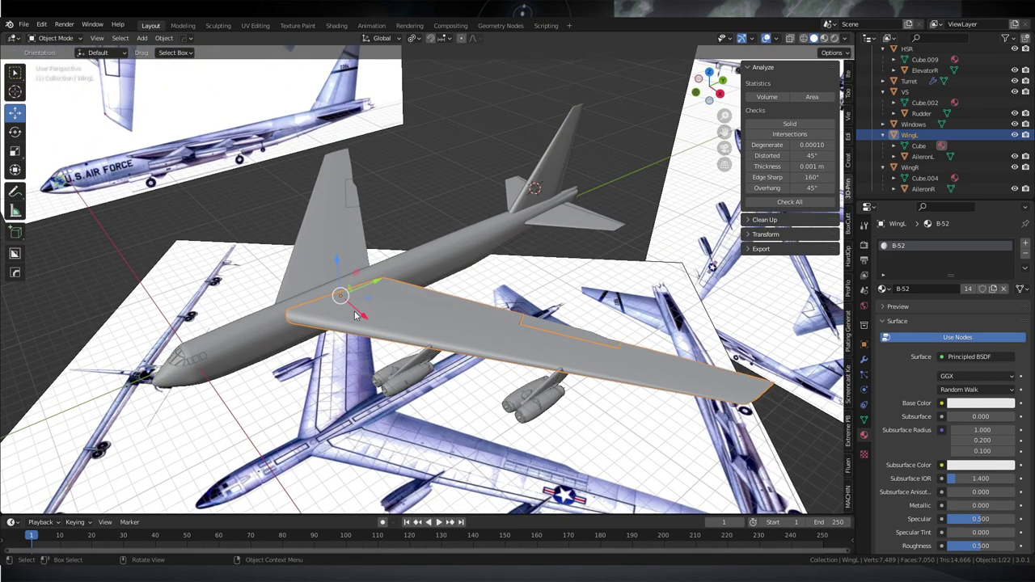
{"action": "middle_click_drag", "start_coordinate": [518, 209], "coordinate": [516, 208]}
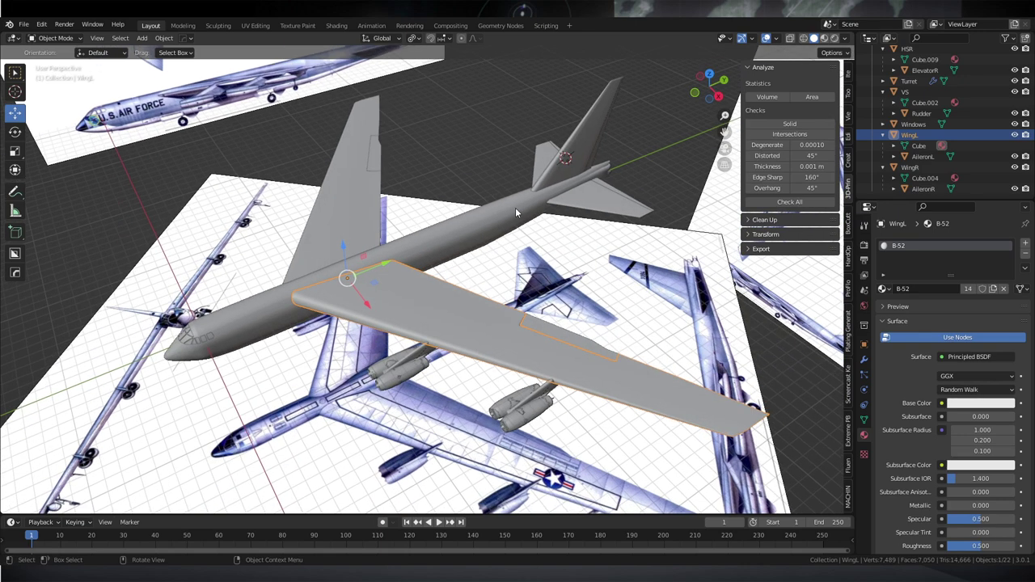
{"action": "left_click", "coordinate": [772, 97]}
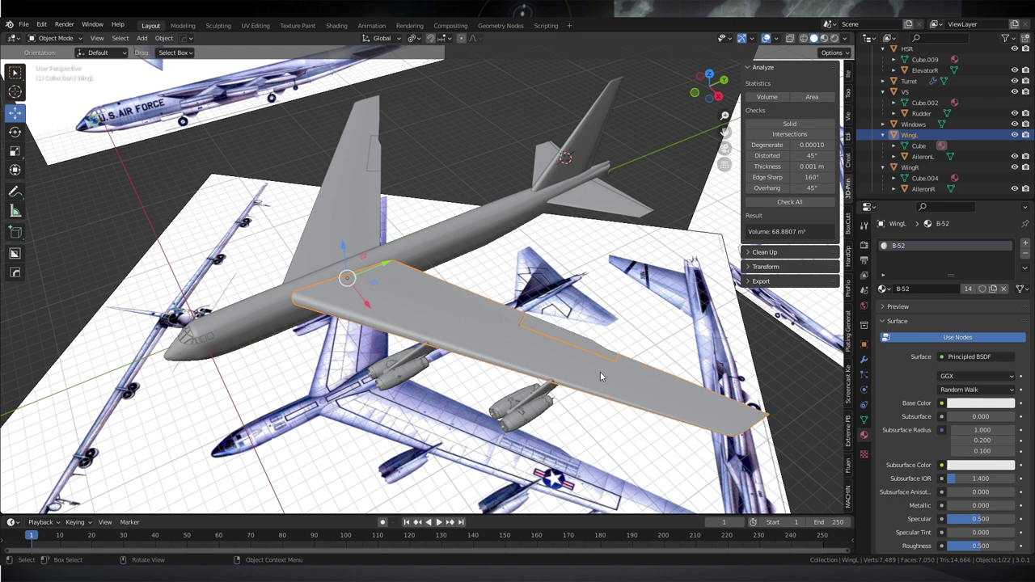
Select the fuselage Body and measure its volume
{"action": "middle_click_drag", "start_coordinate": [477, 258], "coordinate": [491, 308]}
{"action": "left_click", "coordinate": [493, 296]}
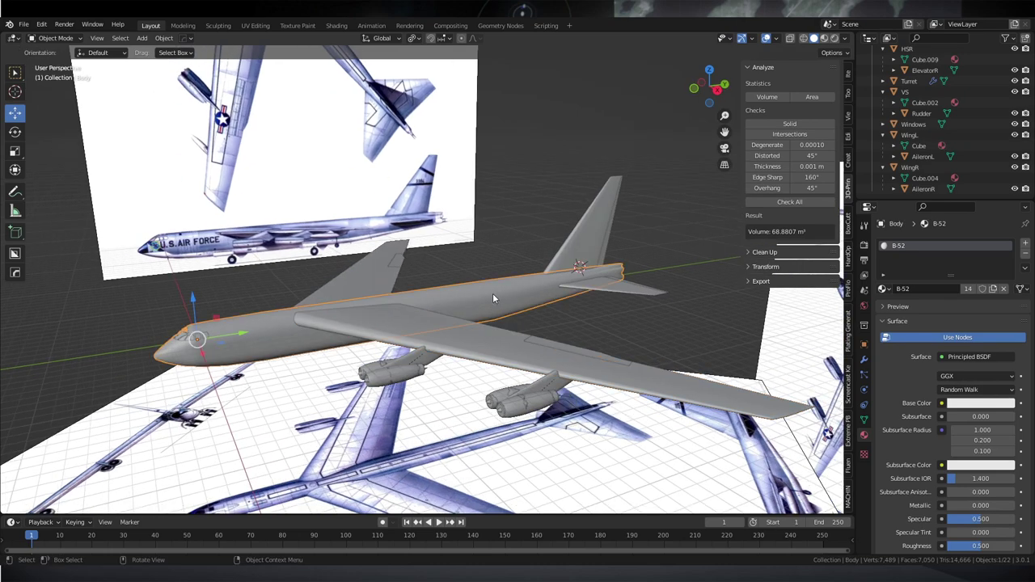
{"action": "middle_click_drag", "start_coordinate": [583, 243], "coordinate": [533, 243]}
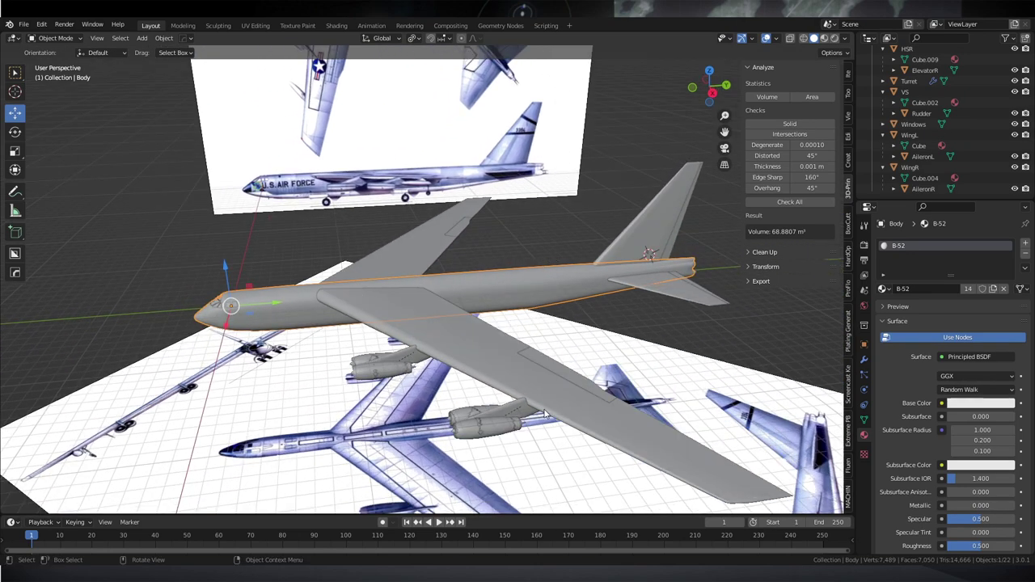
{"action": "left_click", "coordinate": [768, 97]}
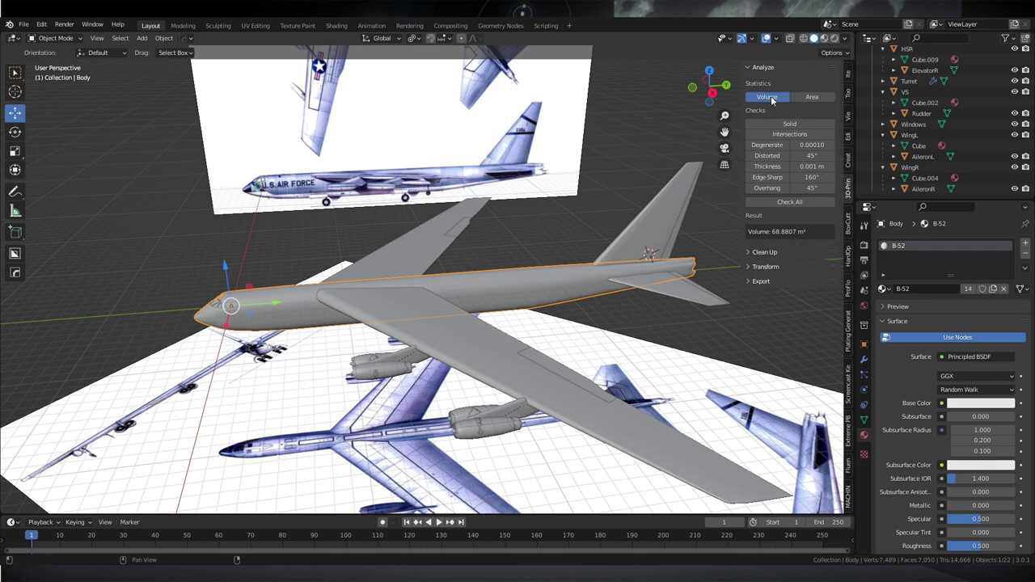
Select WingR and measure its volume, 68.8807 m³, matching the left wing
{"action": "left_click", "coordinate": [398, 235]}
{"action": "left_click", "coordinate": [764, 97]}
{"action": "left_click", "coordinate": [761, 99]}
{"action": "middle_click_drag", "start_coordinate": [484, 241], "coordinate": [484, 254]}
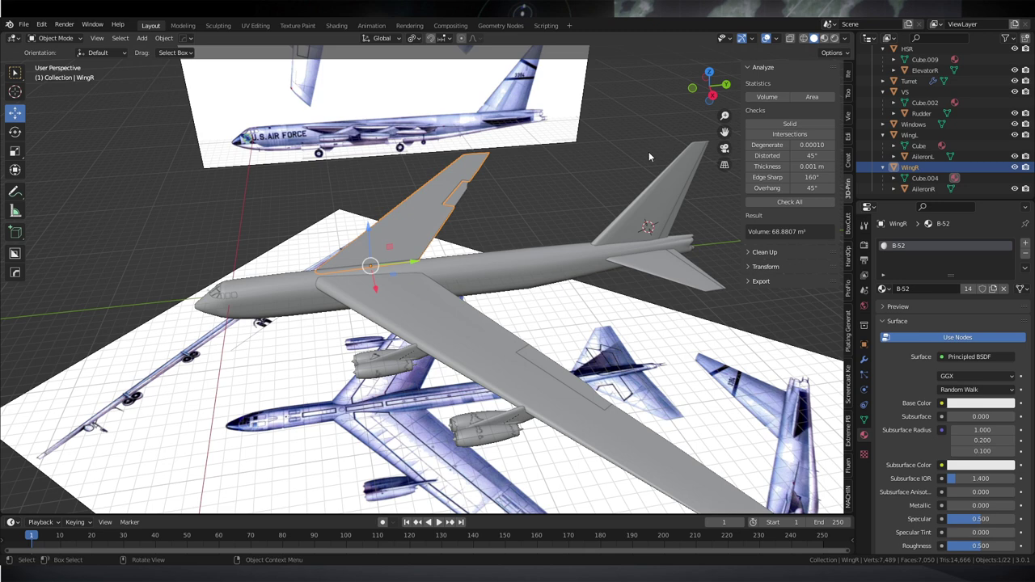
Select WingL and measure its surface area: 369.7122 m²
{"action": "left_click", "coordinate": [421, 293]}
{"action": "middle_click_drag", "start_coordinate": [421, 293], "coordinate": [308, 331]}
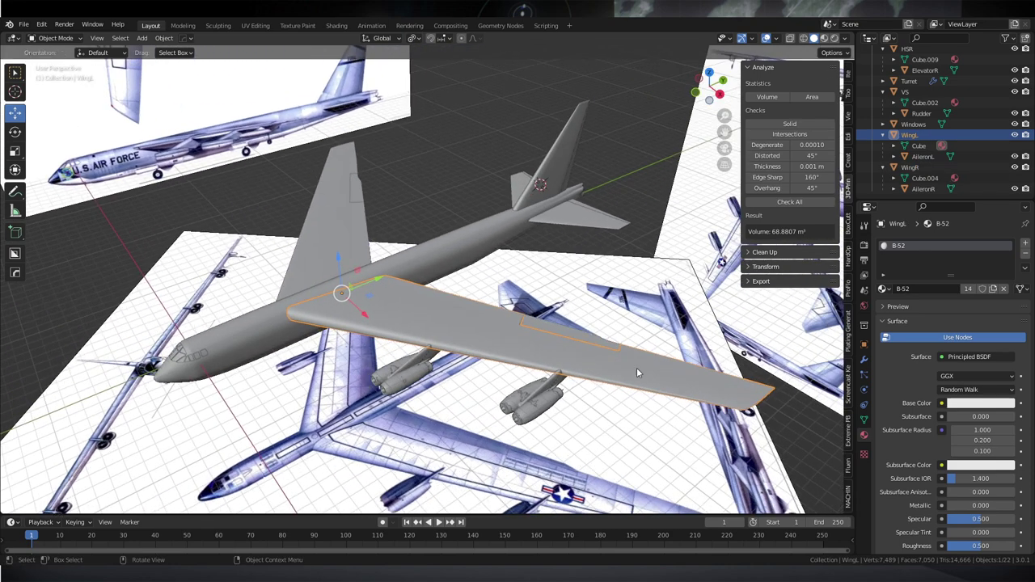
{"action": "left_click", "coordinate": [812, 97]}
Orbit under, beside and above the wing to inspect it
{"action": "middle_click_drag", "start_coordinate": [480, 327], "coordinate": [356, 348]}
{"action": "middle_click_drag", "start_coordinate": [676, 338], "coordinate": [812, 82]}
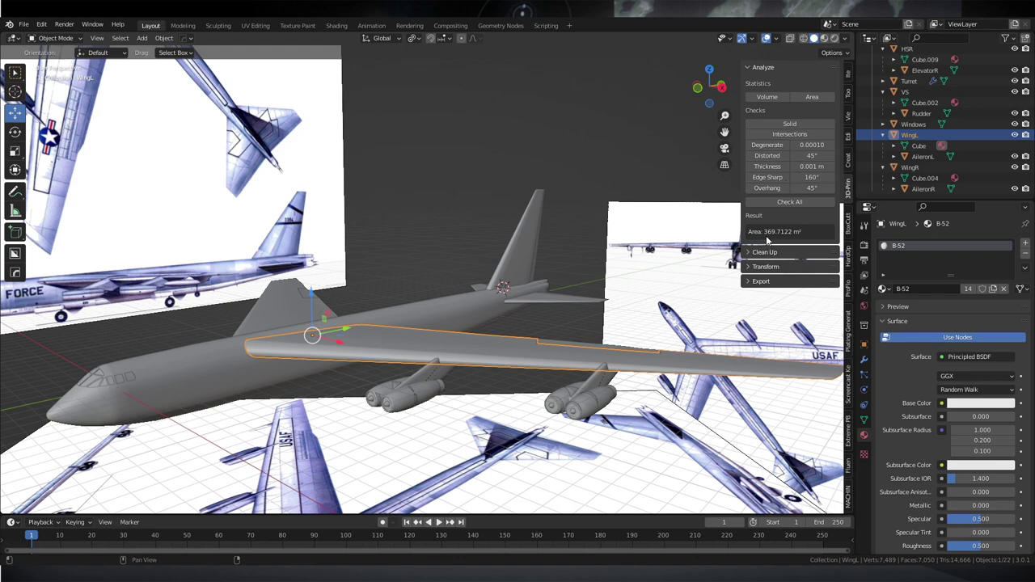
{"action": "middle_click_drag", "start_coordinate": [485, 234], "coordinate": [393, 318]}
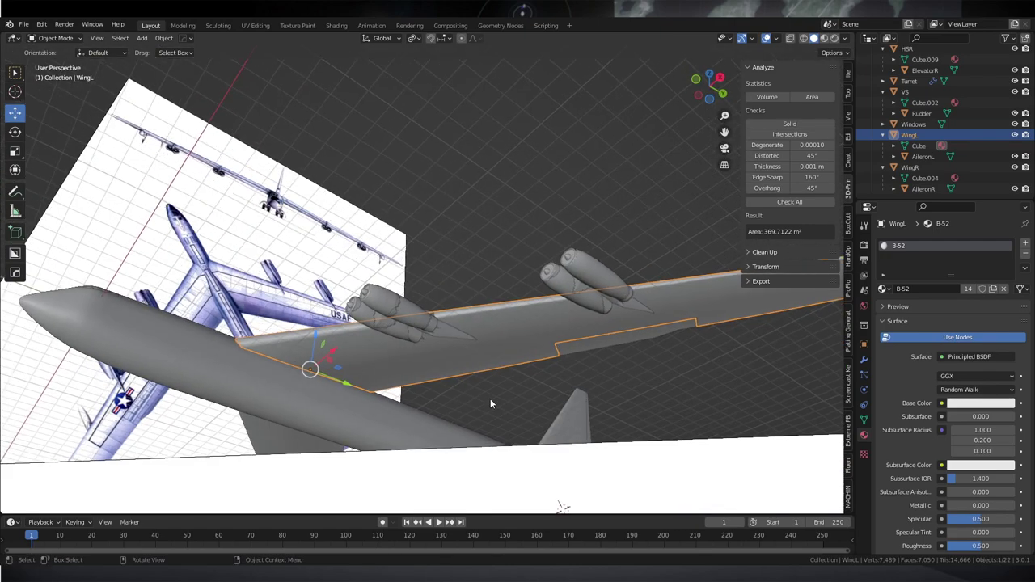
{"action": "middle_click_drag", "start_coordinate": [490, 399], "coordinate": [390, 323]}
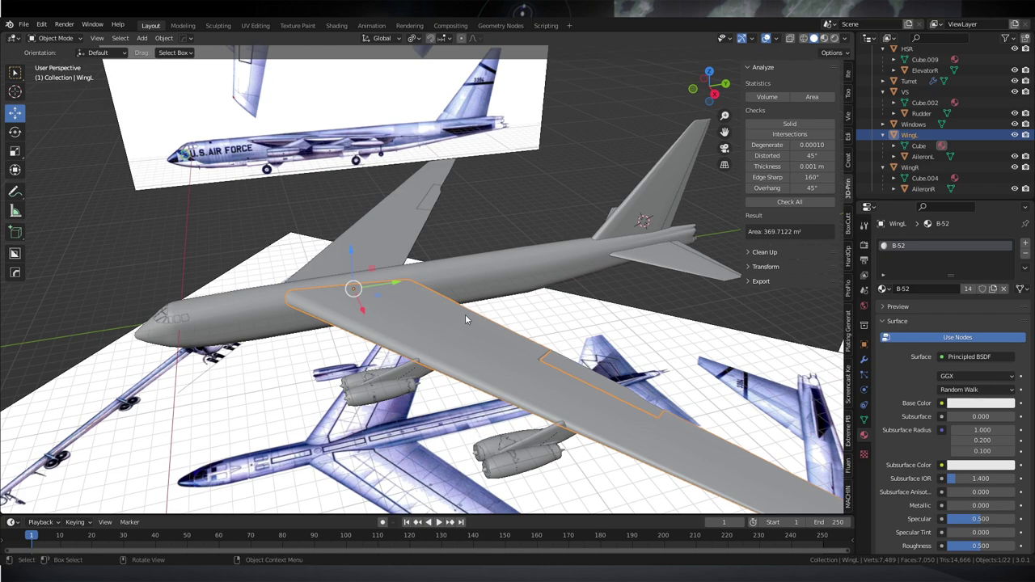
{"action": "middle_click_drag", "start_coordinate": [475, 314], "coordinate": [515, 312]}
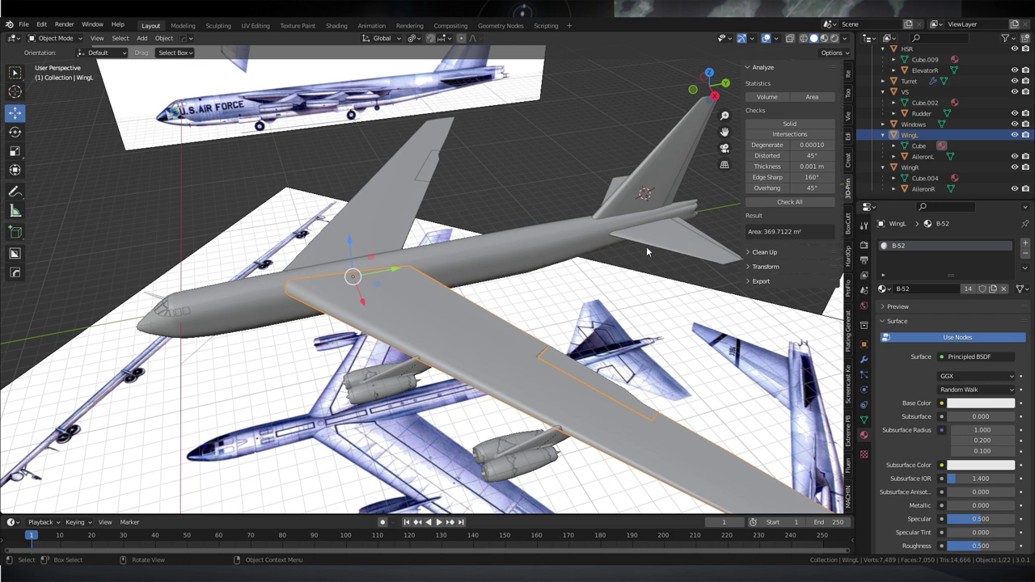
{"action": "middle_click_drag", "start_coordinate": [456, 319], "coordinate": [549, 335]}
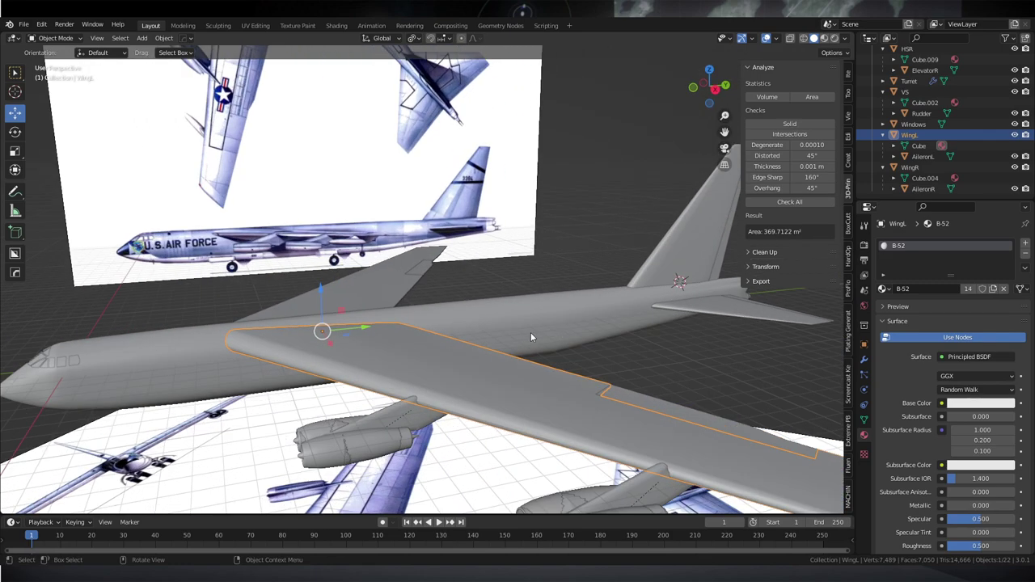
{"action": "middle_click_drag", "start_coordinate": [449, 374], "coordinate": [394, 334]}
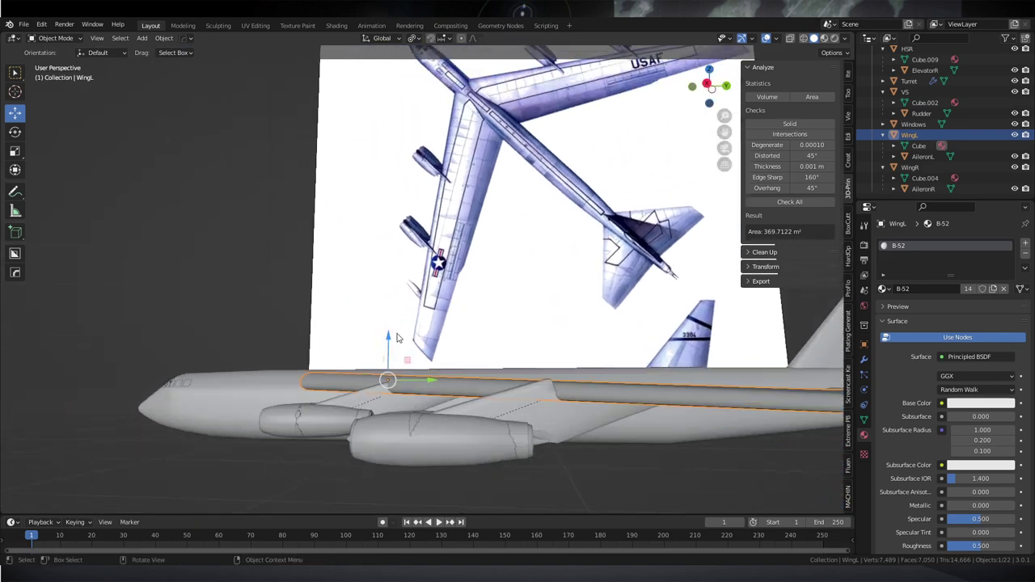
{"action": "middle_click_drag", "start_coordinate": [419, 368], "coordinate": [544, 332]}
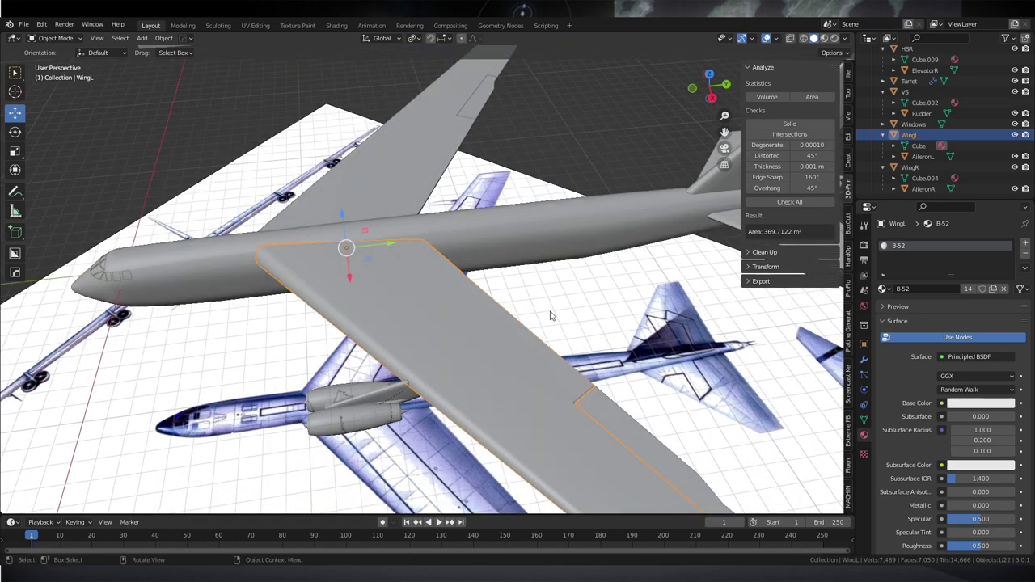
{"action": "middle_click_drag", "start_coordinate": [558, 316], "coordinate": [577, 321]}
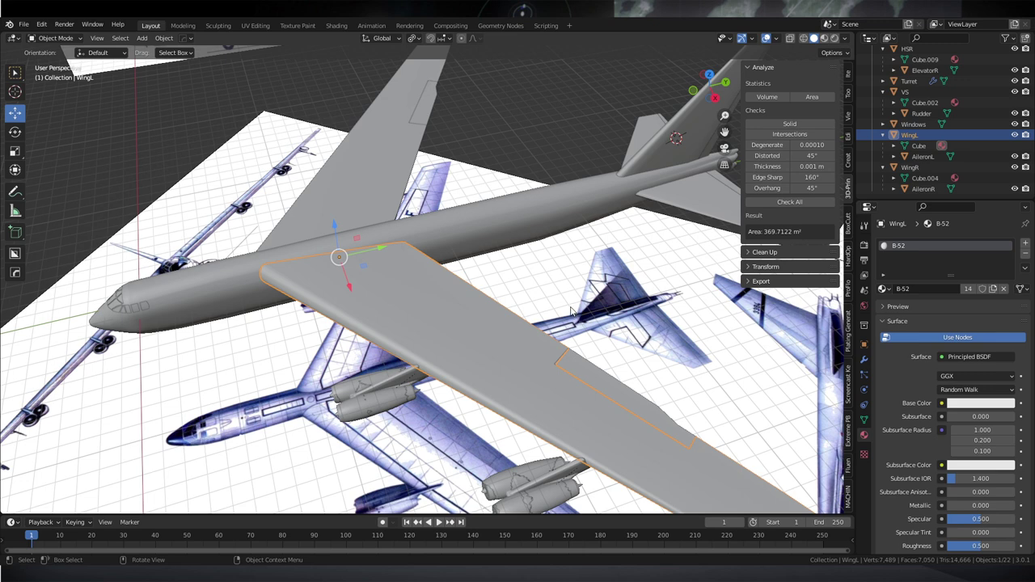
{"action": "scroll", "coordinate": [571, 310], "scroll_direction": "down", "scroll_amount": 2}
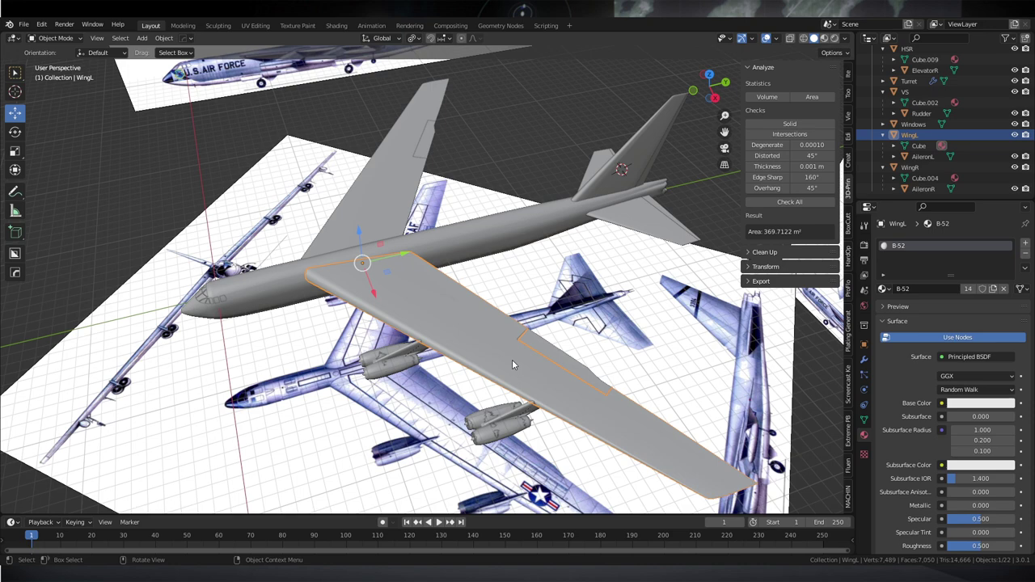
{"action": "right_click", "coordinate": [425, 317]}
{"action": "middle_click_drag", "start_coordinate": [615, 262], "coordinate": [643, 256]}
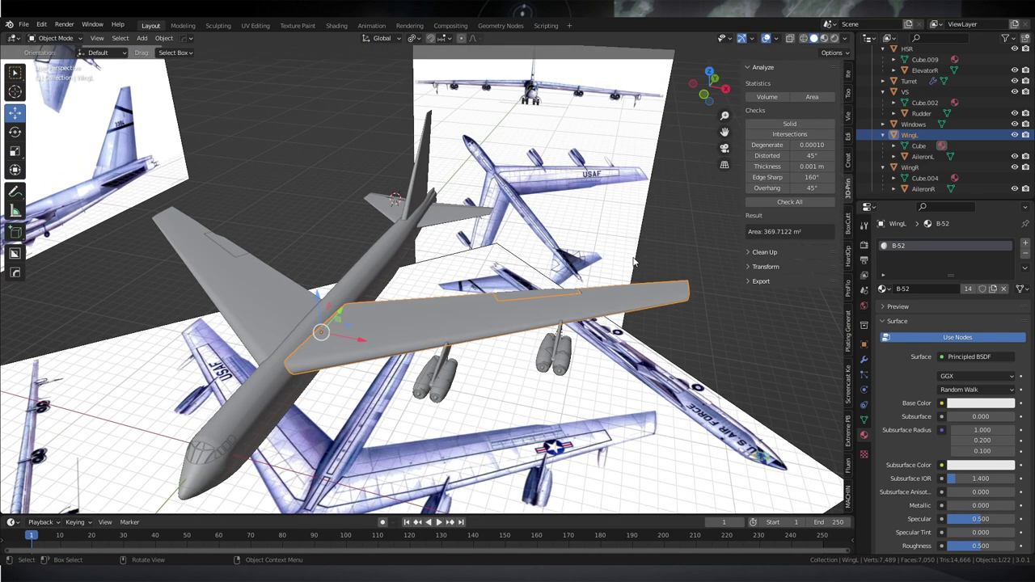
{"action": "middle_click_drag", "start_coordinate": [630, 259], "coordinate": [381, 326]}
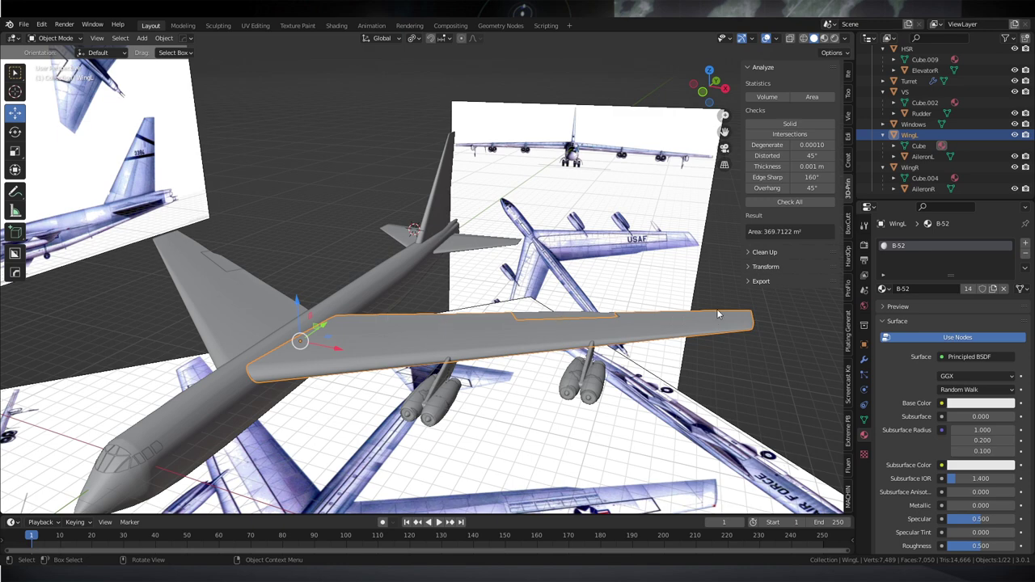
{"action": "middle_click_drag", "start_coordinate": [715, 320], "coordinate": [635, 302]}
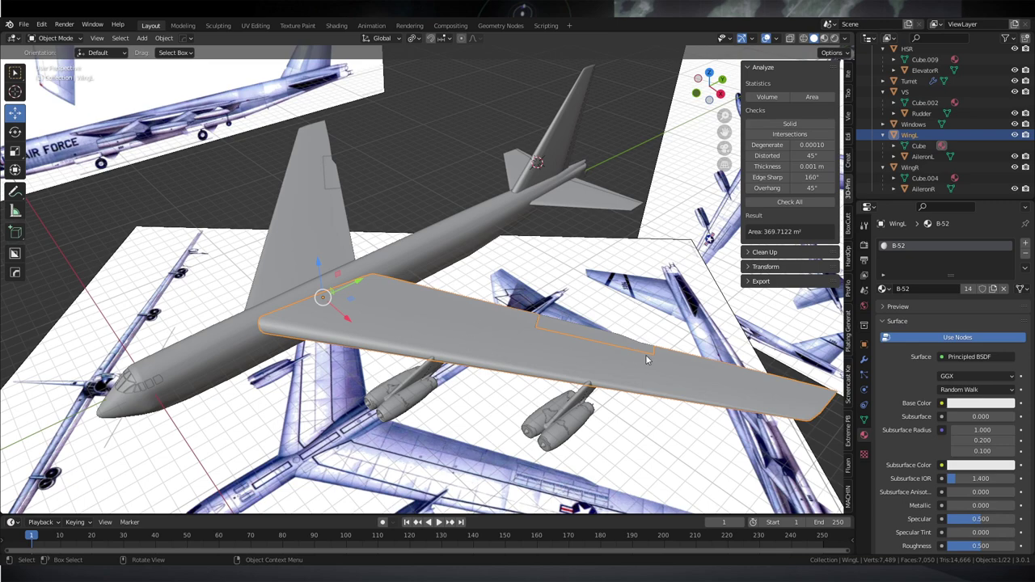
{"action": "middle_click_drag", "start_coordinate": [645, 359], "coordinate": [605, 372]}
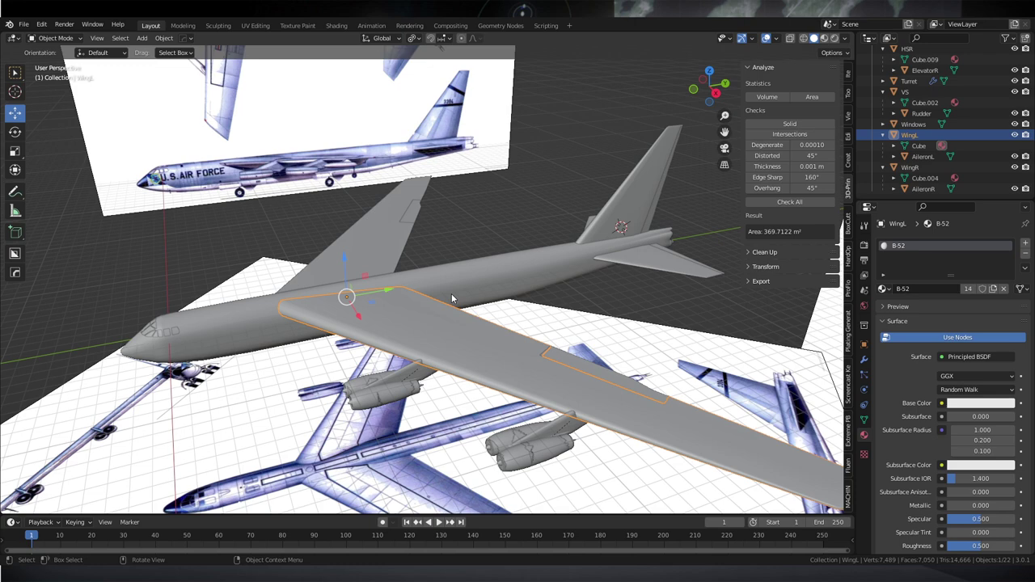
{"action": "middle_click_drag", "start_coordinate": [426, 328], "coordinate": [430, 335]}
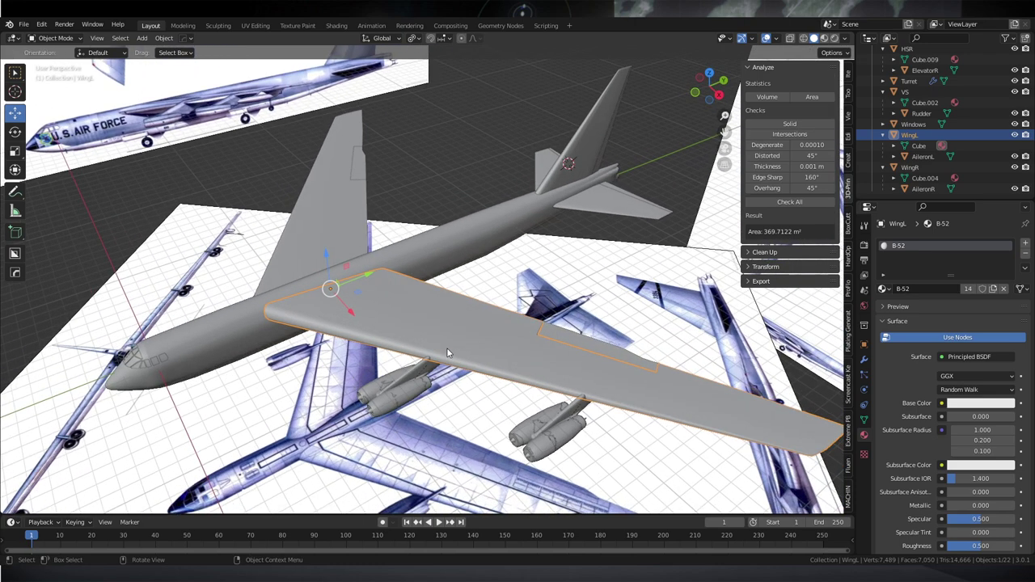
Select the fuselage Body and compute its surface area: 476.0253 m²
{"action": "left_click", "coordinate": [314, 226]}
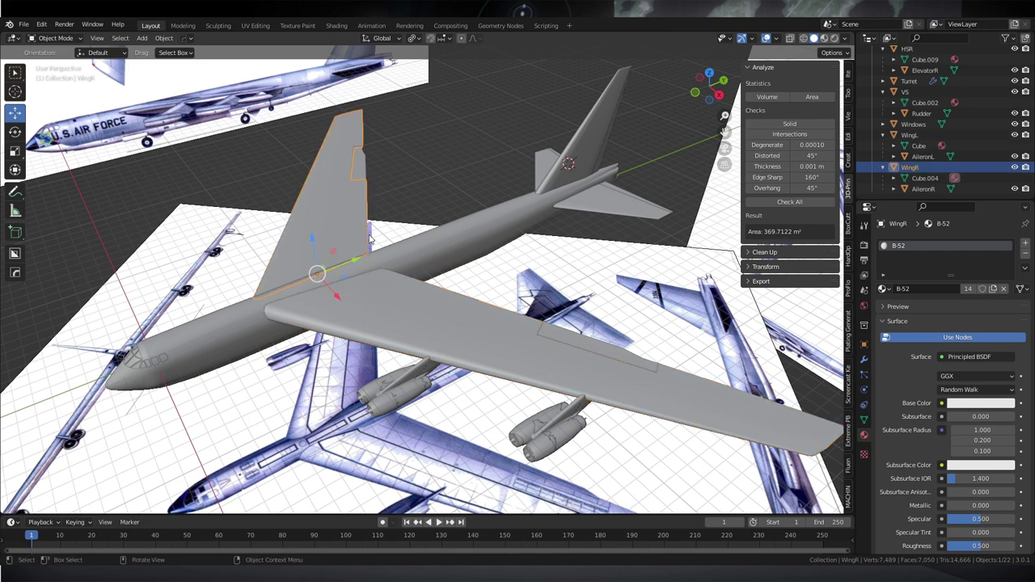
{"action": "left_click", "coordinate": [404, 253]}
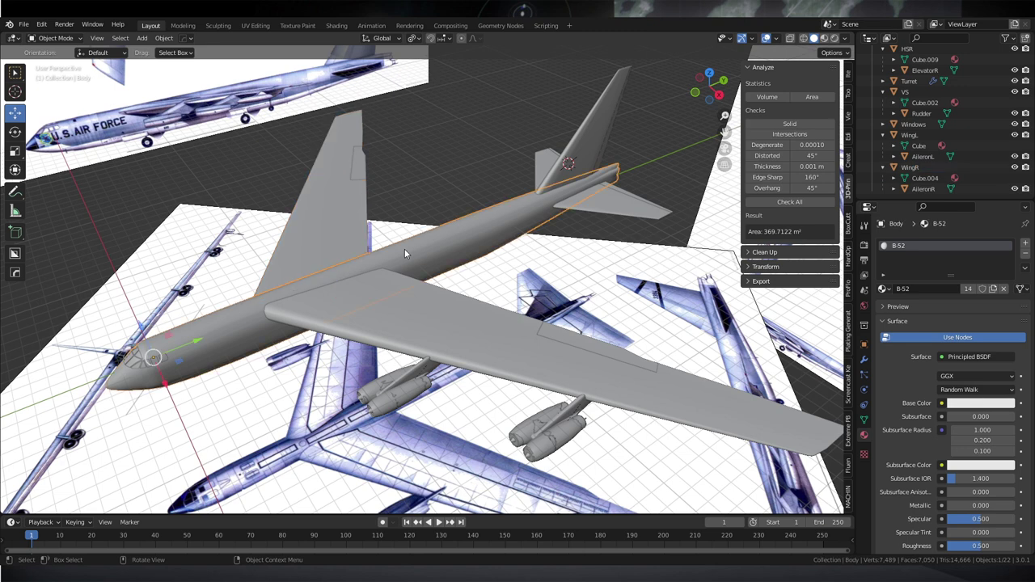
{"action": "left_click", "coordinate": [808, 99]}
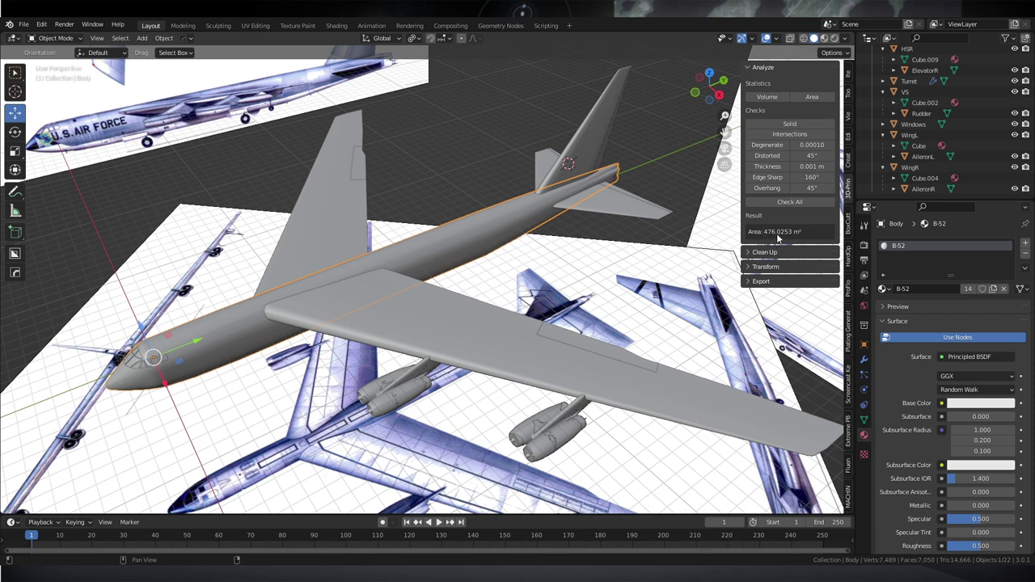
Select WingL, then WingR, and orbit to a lower angle
{"action": "left_click", "coordinate": [399, 323]}
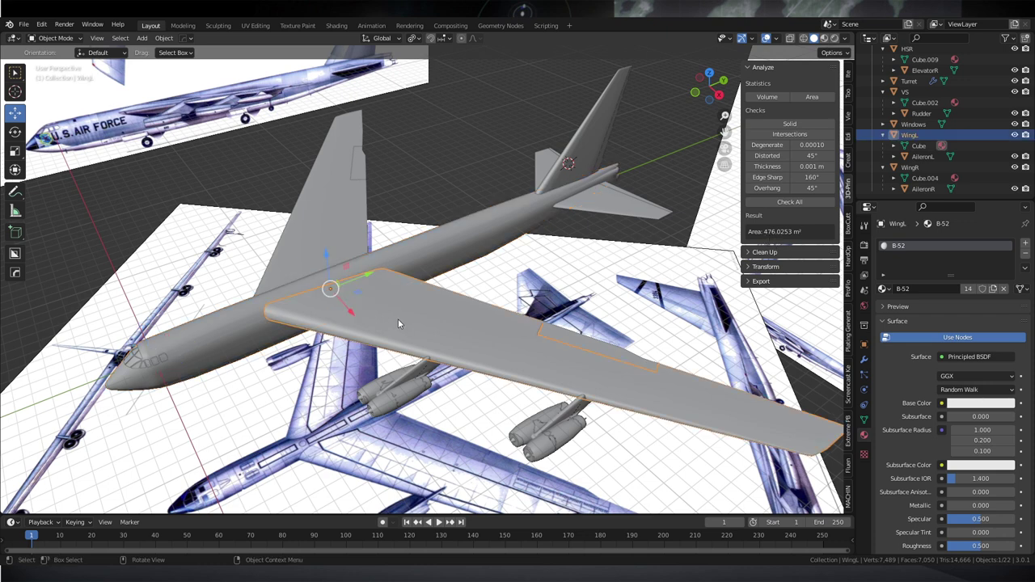
{"action": "left_click", "coordinate": [339, 235]}
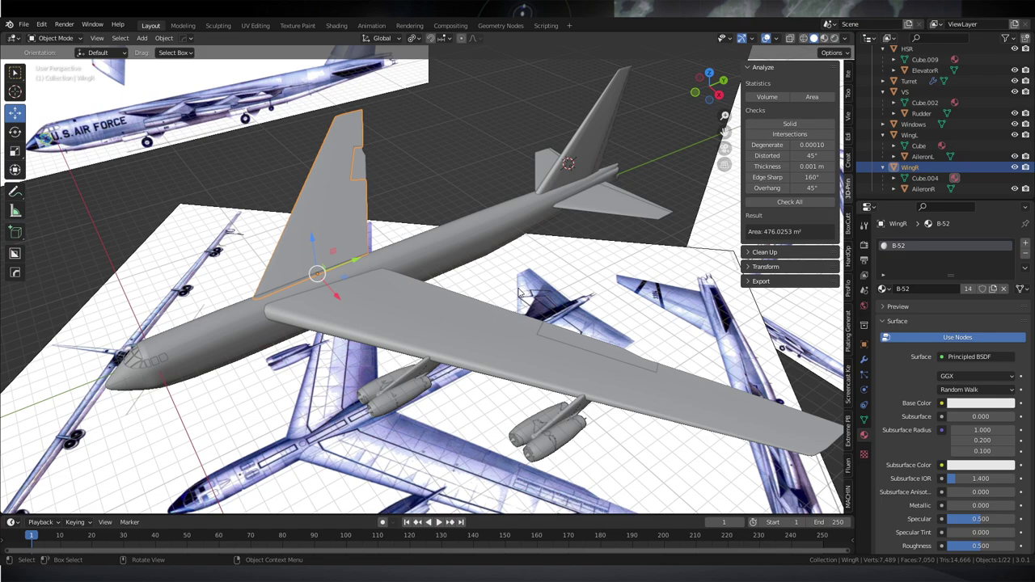
{"action": "mouse_move", "coordinate": [454, 324]}
{"action": "middle_mouse_down"}
{"action": "mouse_move", "coordinate": [475, 282]}
{"action": "mouse_move", "coordinate": [536, 254]}
{"action": "mouse_move", "coordinate": [568, 278]}
{"action": "mouse_move", "coordinate": [454, 312]}
{"action": "middle_mouse_up"}
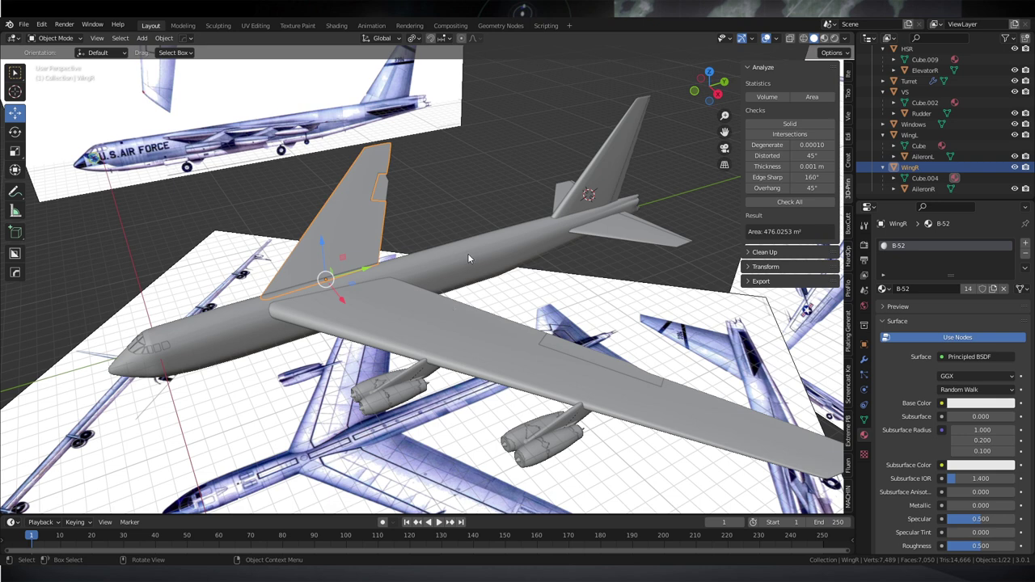
Measure the surface areas of the wing (369.7122 m²) and the fuselage Body (476.0253 m²)
{"action": "left_click", "coordinate": [431, 309]}
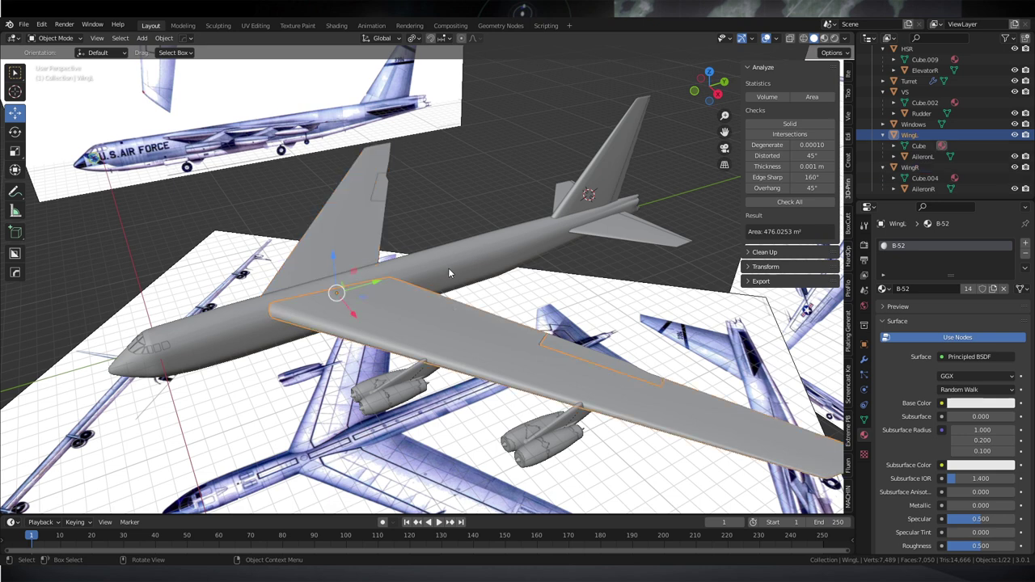
{"action": "left_click", "coordinate": [810, 98]}
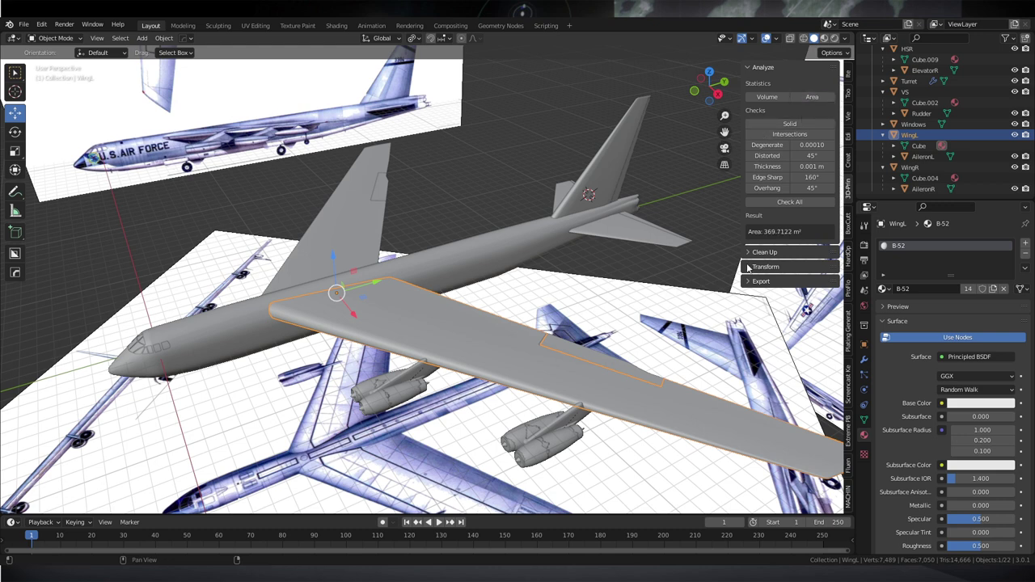
{"action": "left_click", "coordinate": [411, 328]}
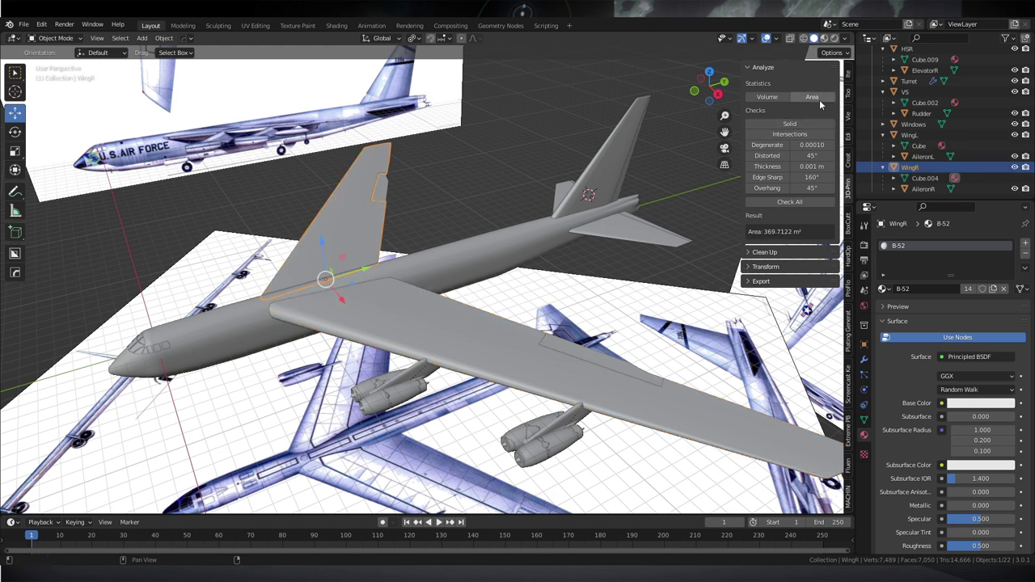
{"action": "left_click", "coordinate": [435, 287]}
{"action": "left_click", "coordinate": [812, 97]}
Measure the tail fin VS's area, then select stabilizer HSL and engine Engine.001
{"action": "left_click", "coordinate": [601, 178]}
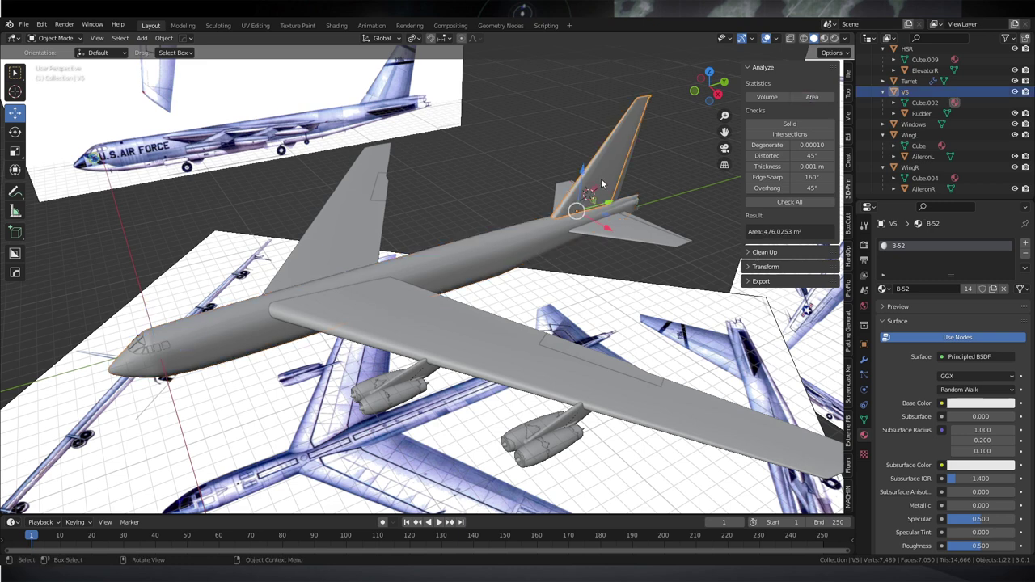
{"action": "left_click", "coordinate": [812, 97]}
{"action": "left_click", "coordinate": [628, 229]}
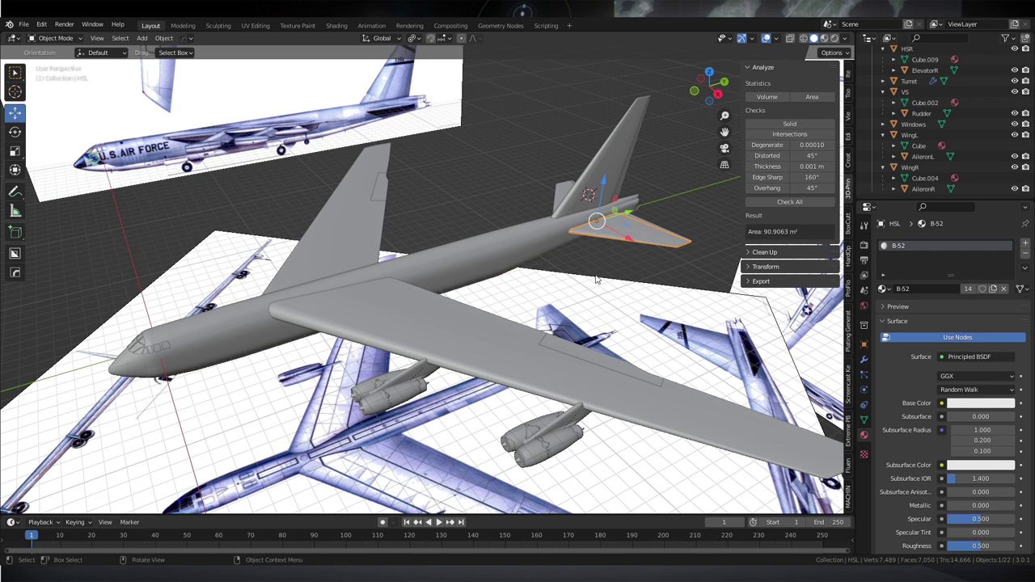
{"action": "middle_click_drag", "start_coordinate": [411, 461], "coordinate": [384, 413]}
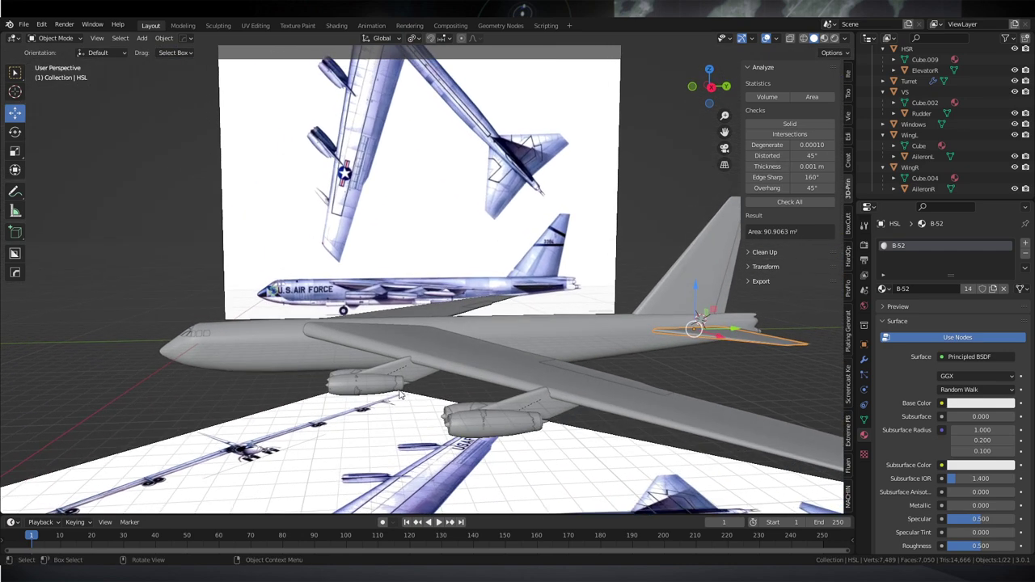
{"action": "left_click", "coordinate": [502, 419]}
Orbit around the bomber to check Engine.001, whose area reads 50.068 m²
{"action": "middle_click_drag", "start_coordinate": [541, 293], "coordinate": [635, 228]}
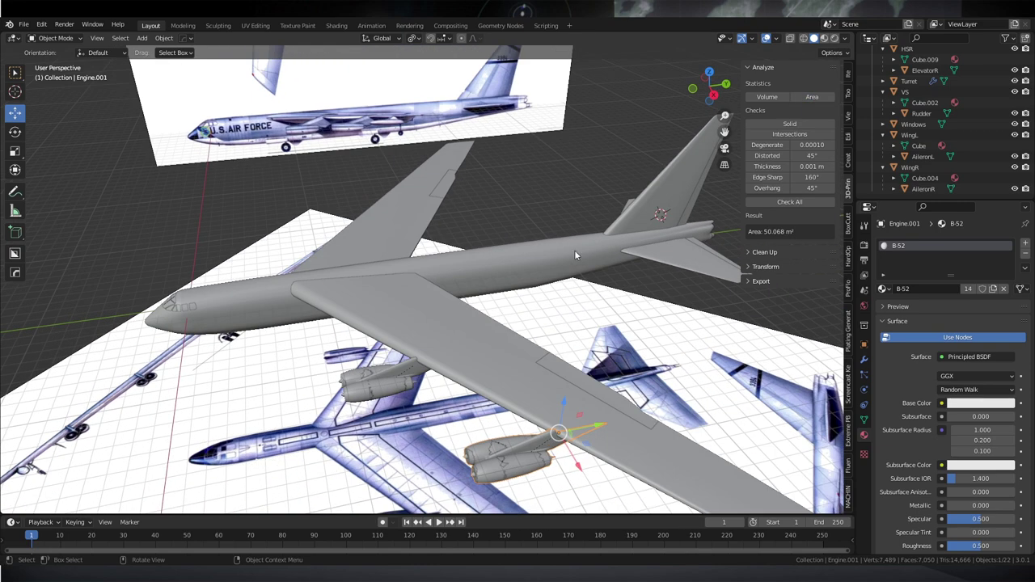
{"action": "middle_click_drag", "start_coordinate": [568, 362], "coordinate": [546, 287]}
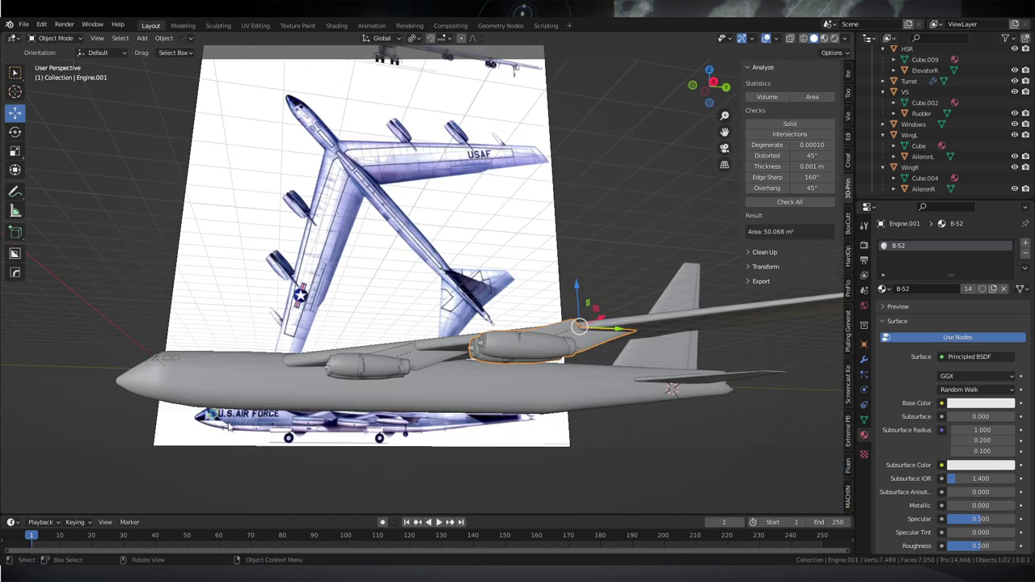
{"action": "middle_click_drag", "start_coordinate": [534, 226], "coordinate": [554, 295]}
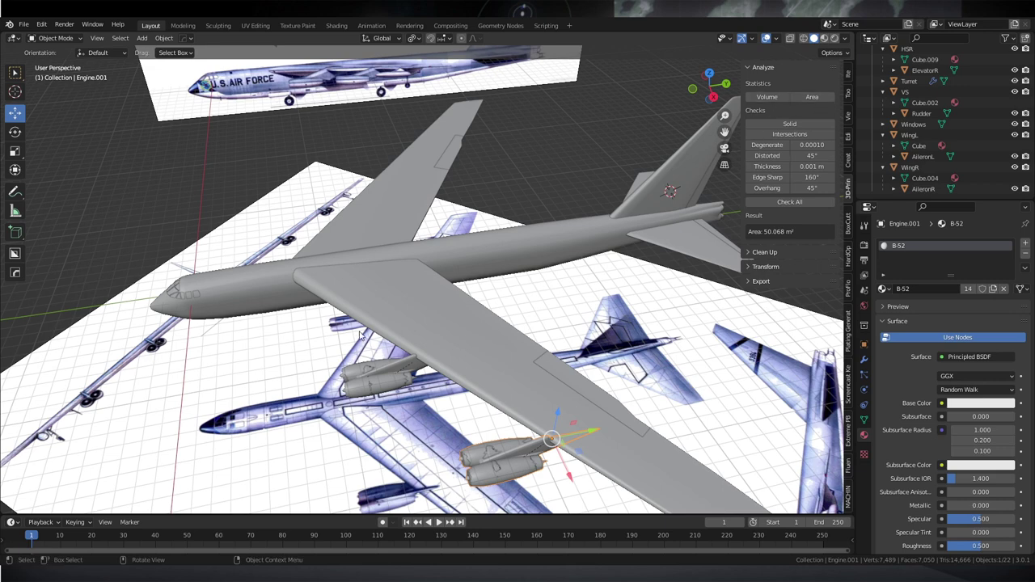
{"action": "middle_click_drag", "start_coordinate": [366, 327], "coordinate": [475, 289]}
{"action": "left_click", "coordinate": [447, 234]}
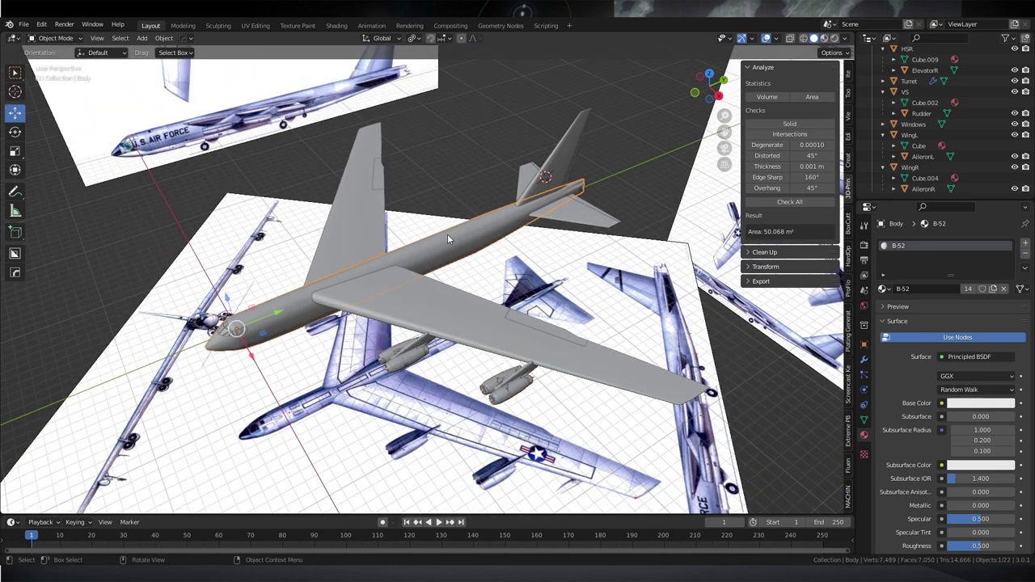
{"action": "left_click", "coordinate": [812, 97]}
{"action": "scroll", "coordinate": [513, 278], "scroll_direction": "up", "scroll_amount": 3}
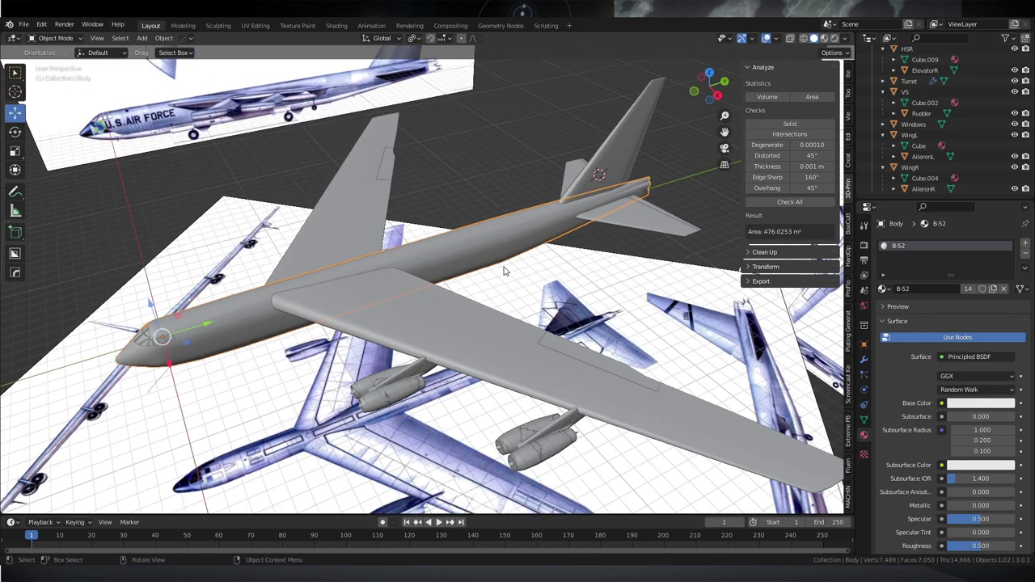
{"action": "middle_click_drag", "start_coordinate": [502, 276], "coordinate": [391, 298]}
{"action": "scroll", "coordinate": [411, 273], "scroll_direction": "down", "scroll_amount": 2}
{"action": "scroll", "coordinate": [394, 298], "scroll_direction": "up", "scroll_amount": 2}
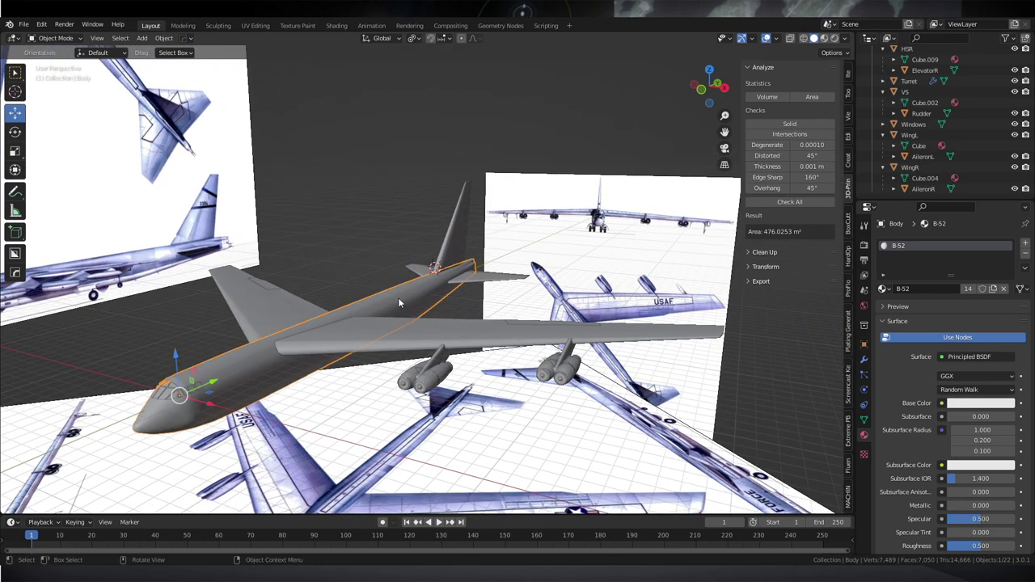
{"action": "middle_click_drag", "start_coordinate": [398, 297], "coordinate": [346, 355]}
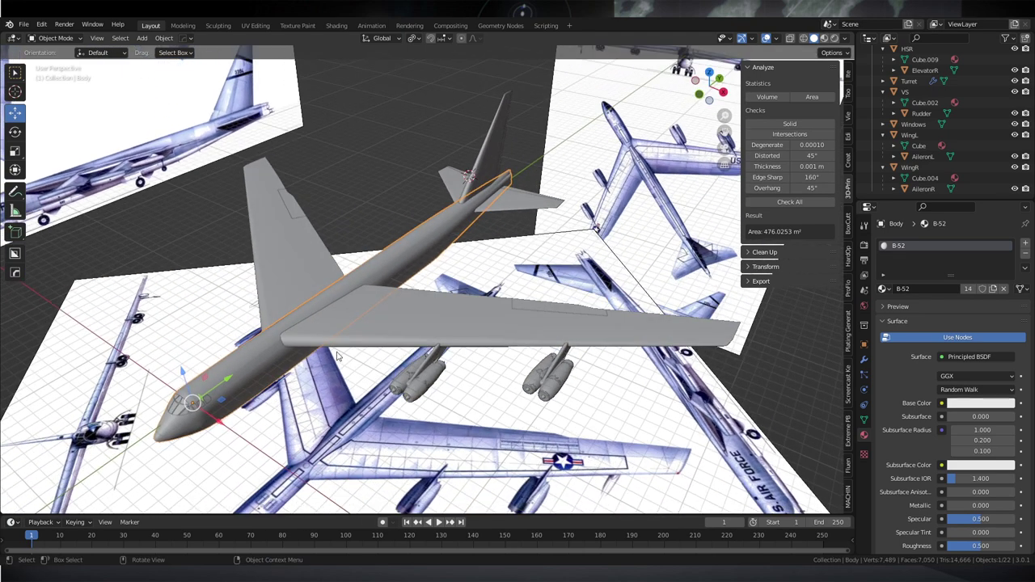
{"action": "middle_click_drag", "start_coordinate": [277, 353], "coordinate": [271, 375]}
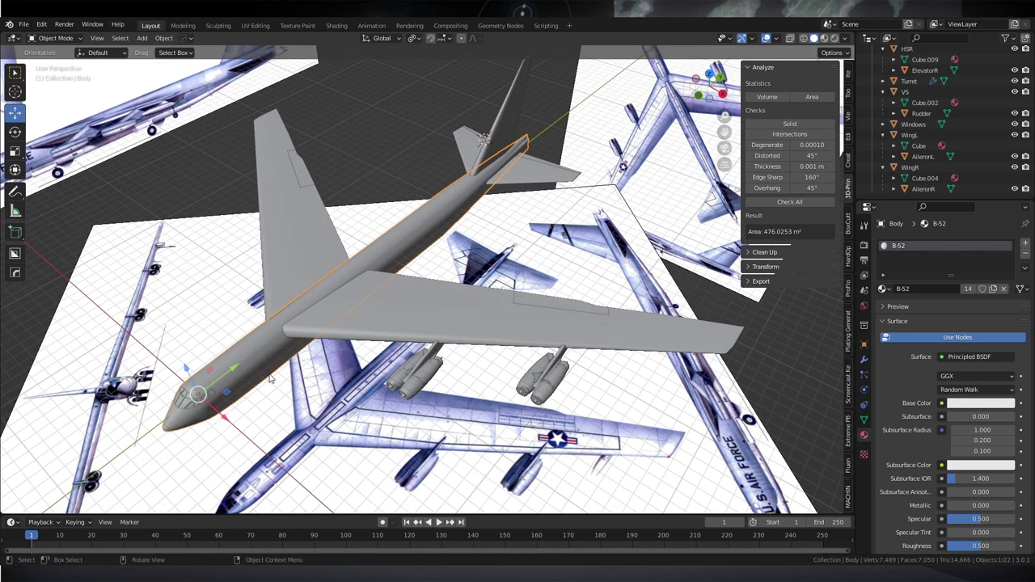
{"action": "middle_click_drag", "start_coordinate": [271, 378], "coordinate": [212, 334]}
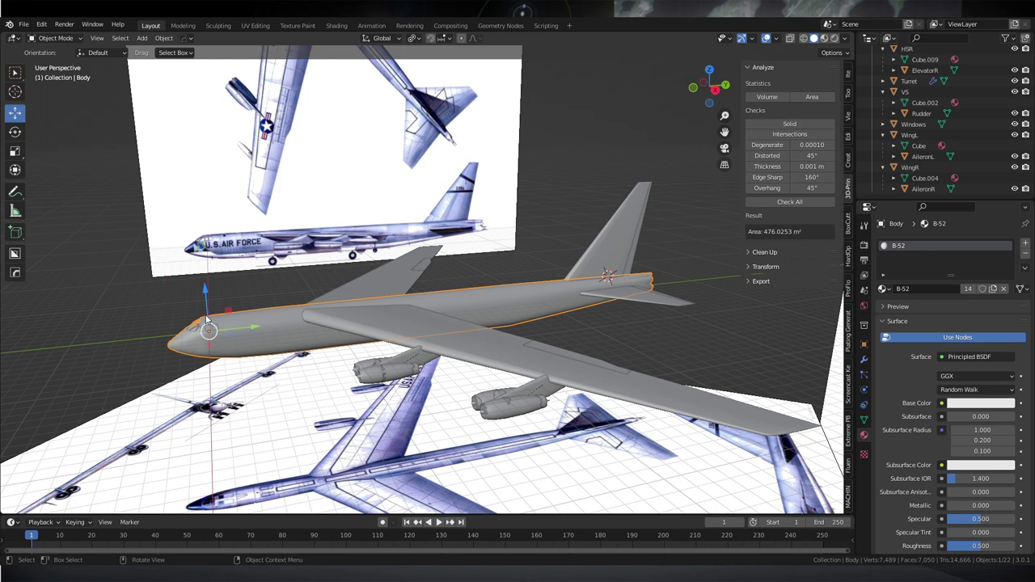
{"action": "scroll", "coordinate": [242, 289], "scroll_direction": "up", "scroll_amount": 2}
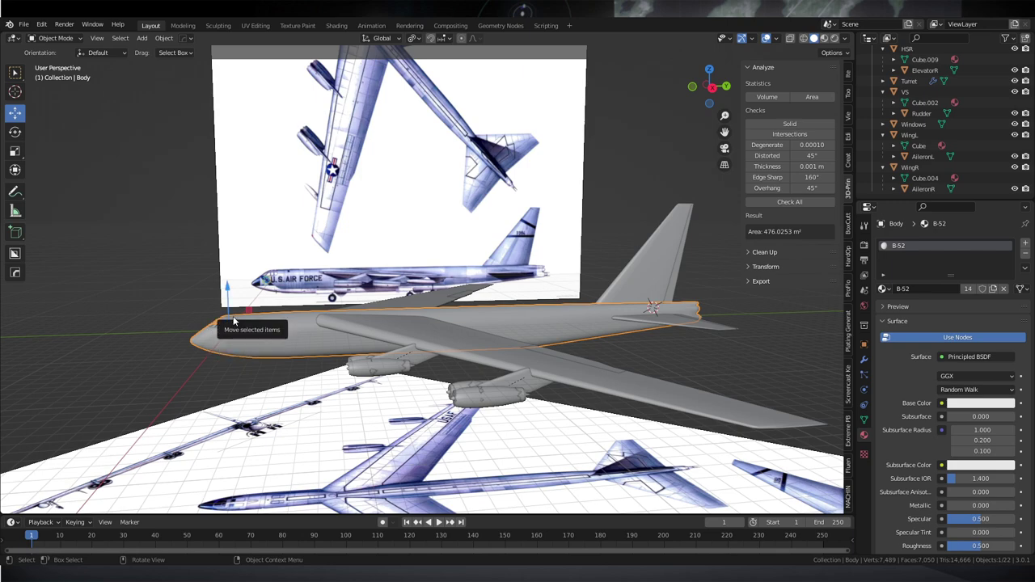
{"action": "middle_click_drag", "start_coordinate": [316, 252], "coordinate": [311, 286]}
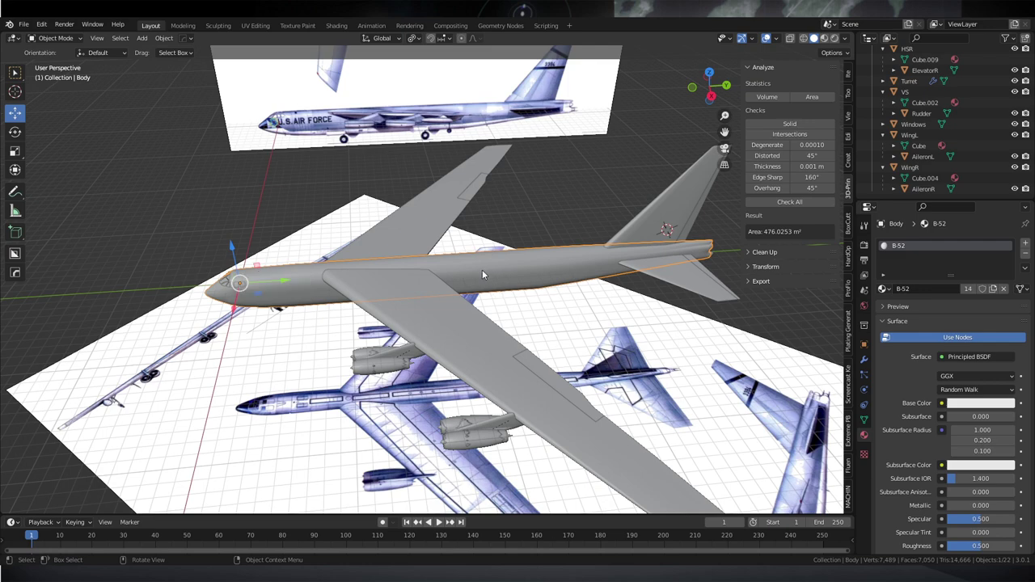
Set Body's origin with Origin to Center of Mass (Surface)
{"action": "key", "text": "ctrl+z"}
{"action": "key", "text": "ctrl+shift+z"}
{"action": "middle_click_drag", "start_coordinate": [520, 159], "coordinate": [223, 91]}
{"action": "left_click", "coordinate": [164, 38]}
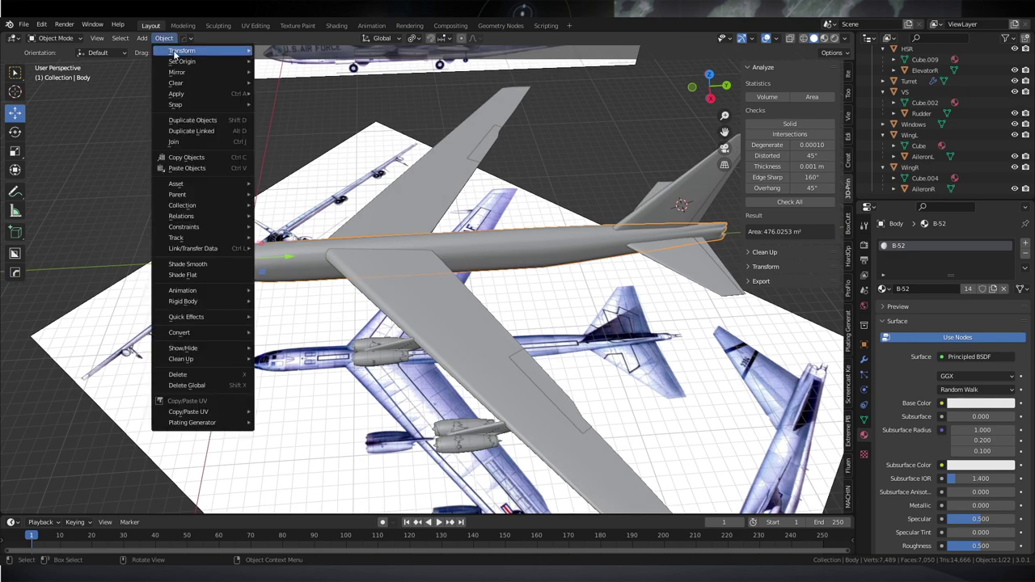
{"action": "mouse_move", "coordinate": [180, 63]}
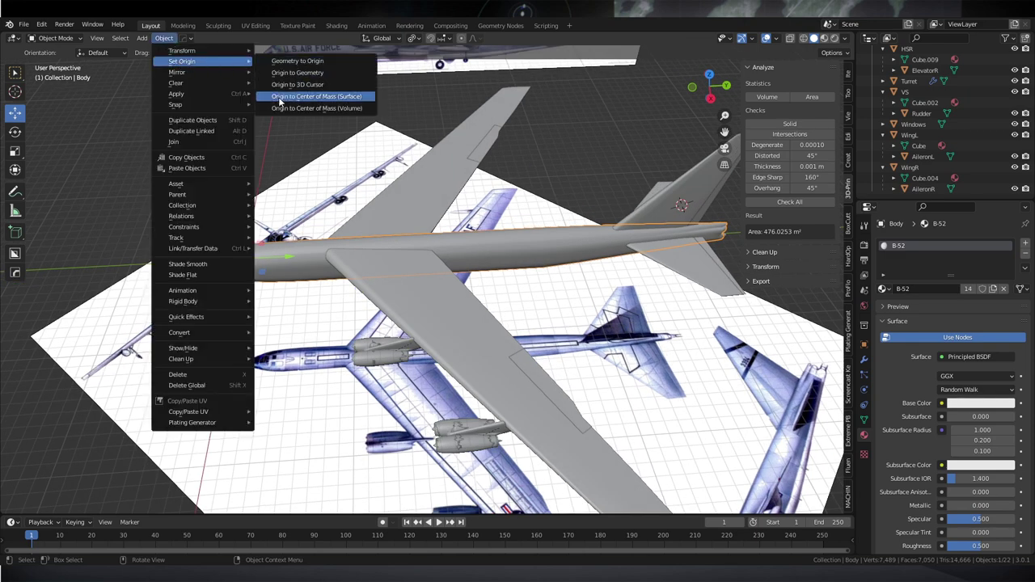
{"action": "left_click", "coordinate": [341, 97]}
Orbit from side, three-quarter and top-down views to check the new origin
{"action": "middle_click_drag", "start_coordinate": [477, 254], "coordinate": [457, 206]}
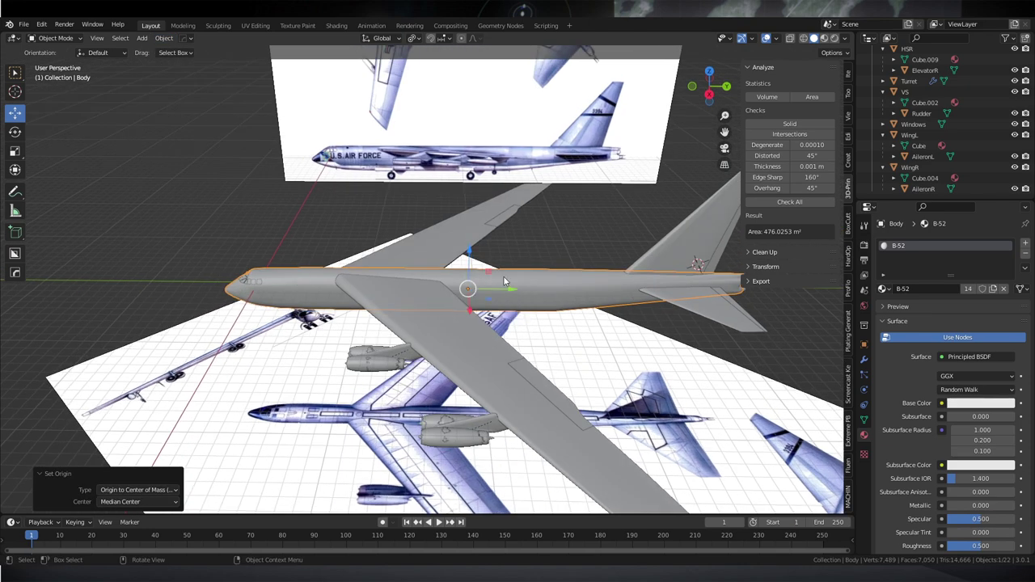
{"action": "middle_click_drag", "start_coordinate": [540, 318], "coordinate": [728, 162]}
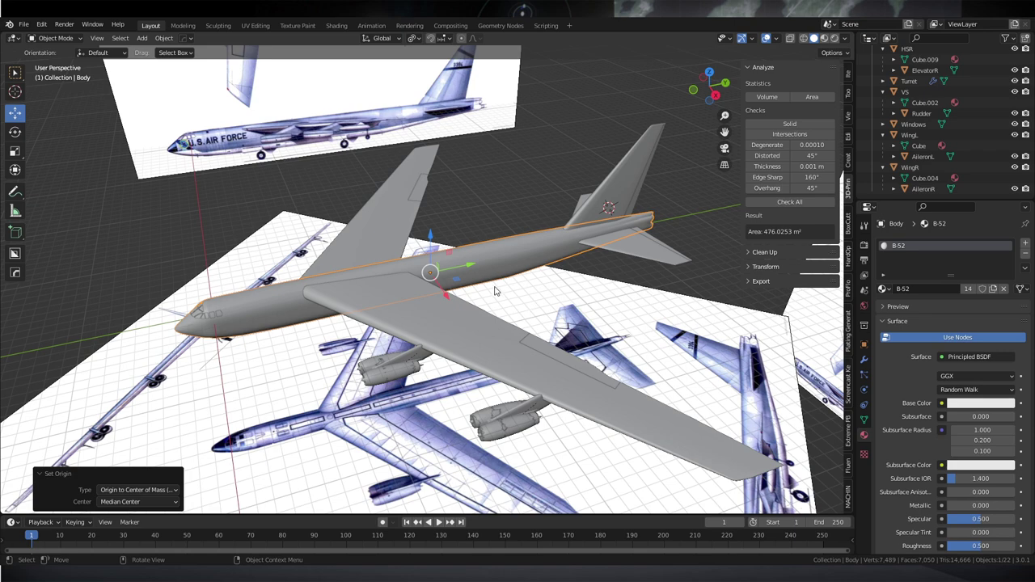
{"action": "middle_click_drag", "start_coordinate": [497, 292], "coordinate": [456, 263]}
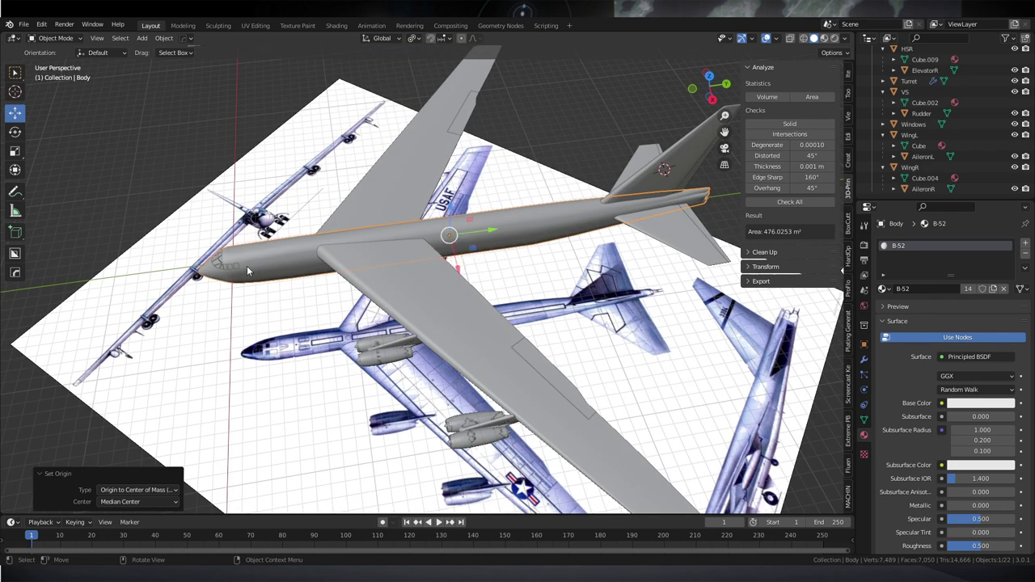
{"action": "key", "text": "ctrl+z"}
{"action": "key", "text": "ctrl+shift+z"}
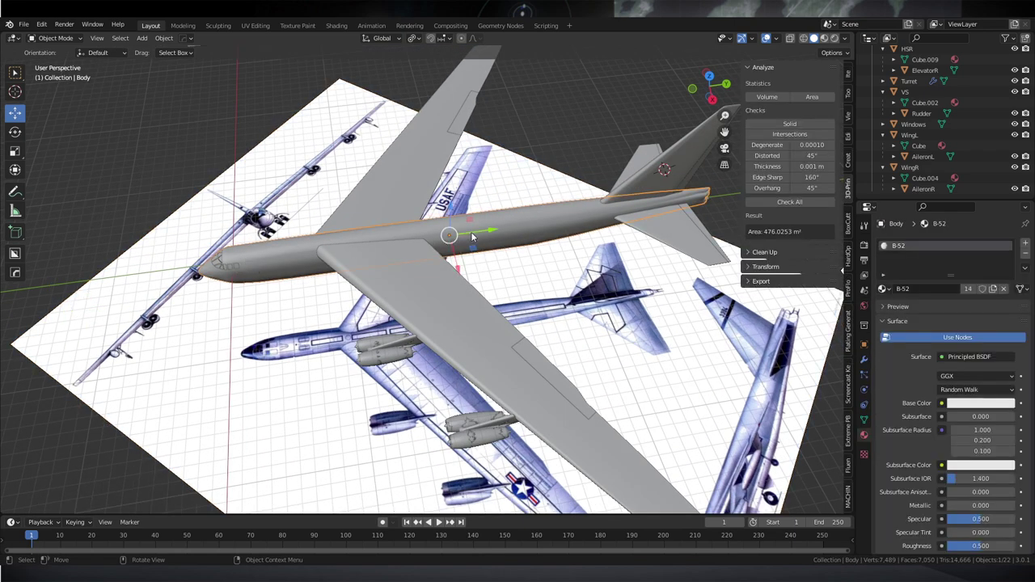
Show Body's Transform panel in the Item tab: location Y 19.48 m, Z -0.47049 m
{"action": "left_click", "coordinate": [848, 74]}
{"action": "middle_click_drag", "start_coordinate": [478, 263], "coordinate": [568, 264]}
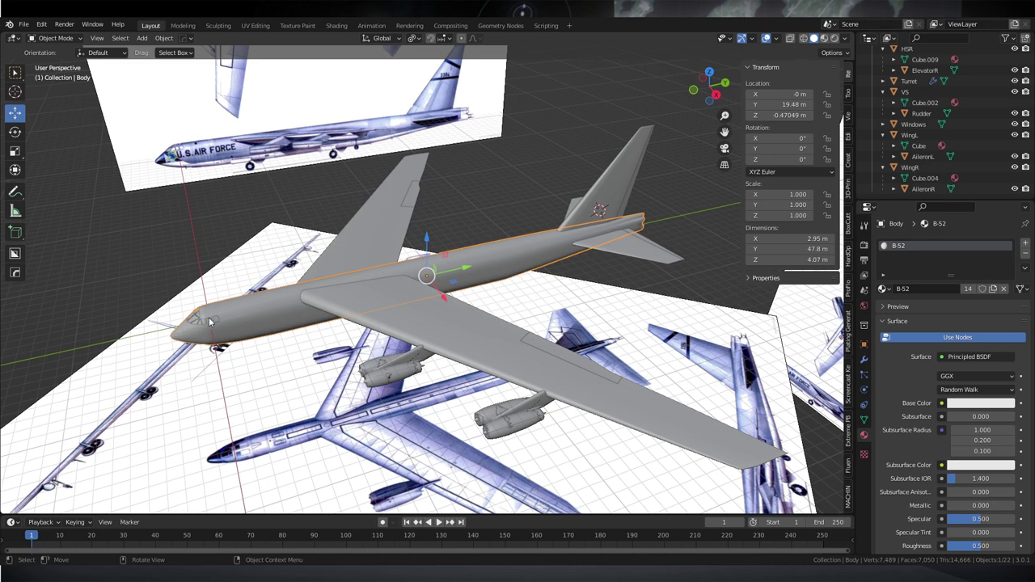
{"action": "middle_click_drag", "start_coordinate": [426, 279], "coordinate": [689, 147]}
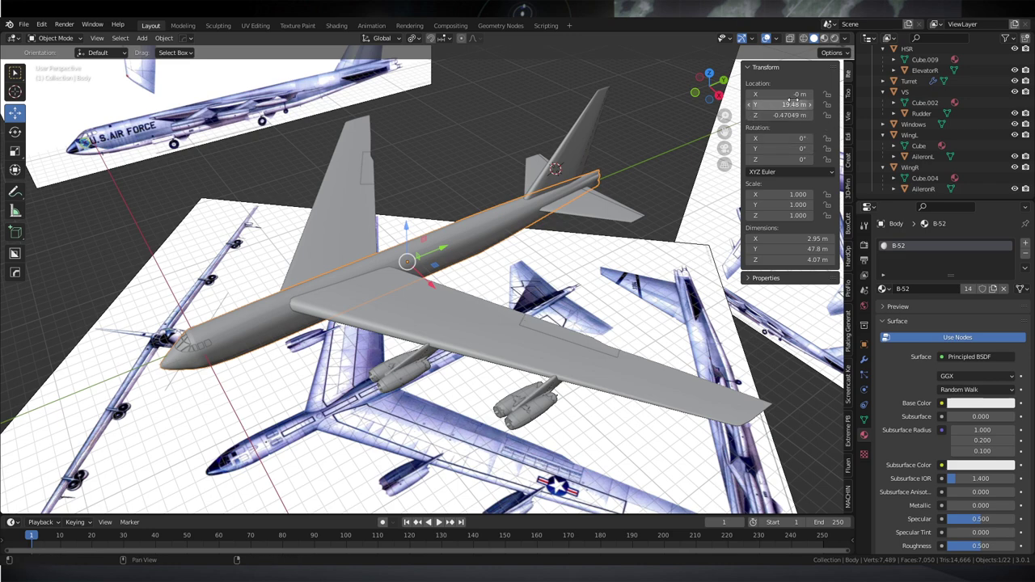
Orbit and zoom around the fuselage to inspect the model
{"action": "middle_click_drag", "start_coordinate": [453, 291], "coordinate": [562, 215]}
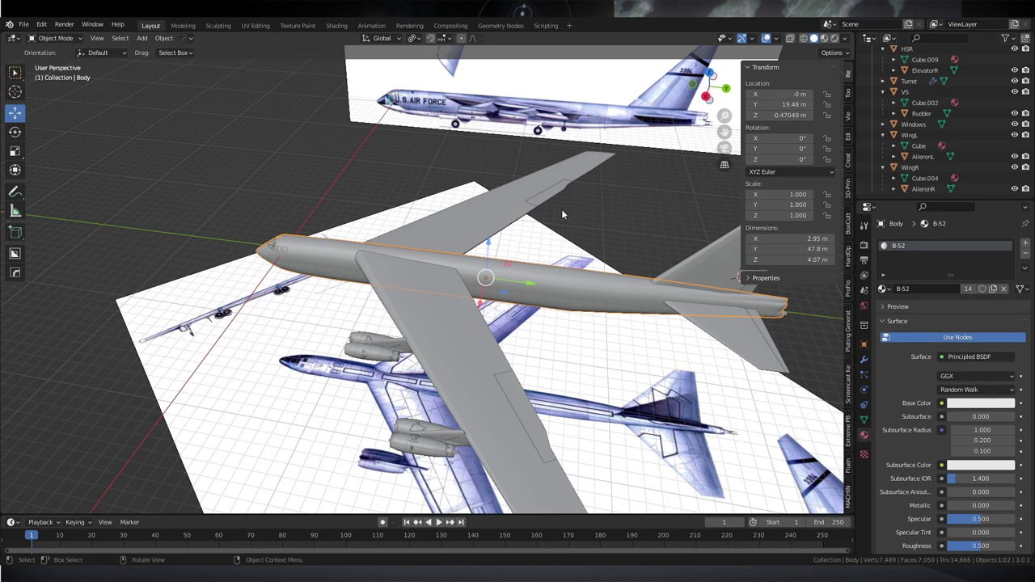
{"action": "scroll", "coordinate": [508, 220], "scroll_direction": "down", "scroll_amount": 5}
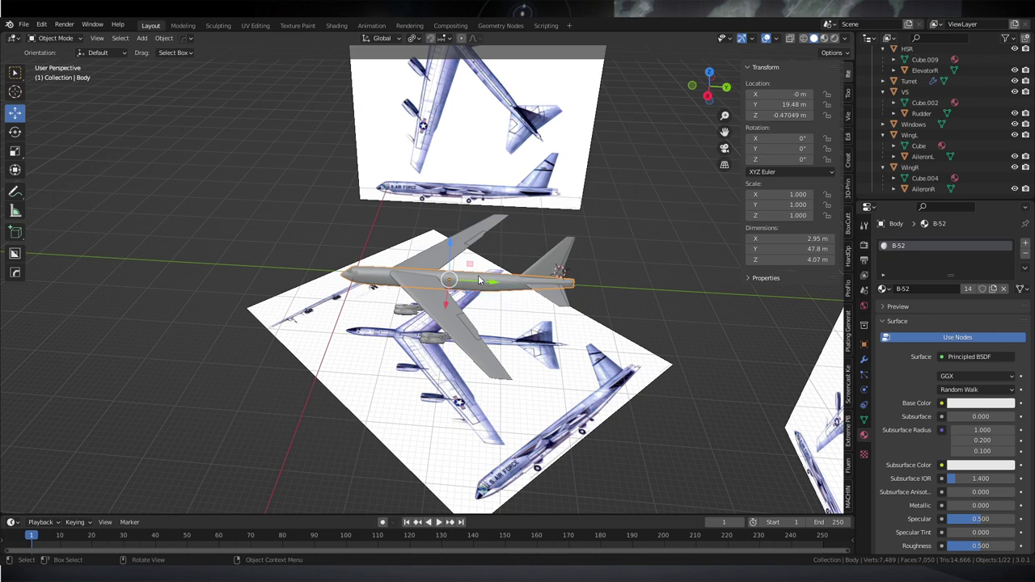
{"action": "scroll", "coordinate": [620, 186], "scroll_direction": "up", "scroll_amount": 7}
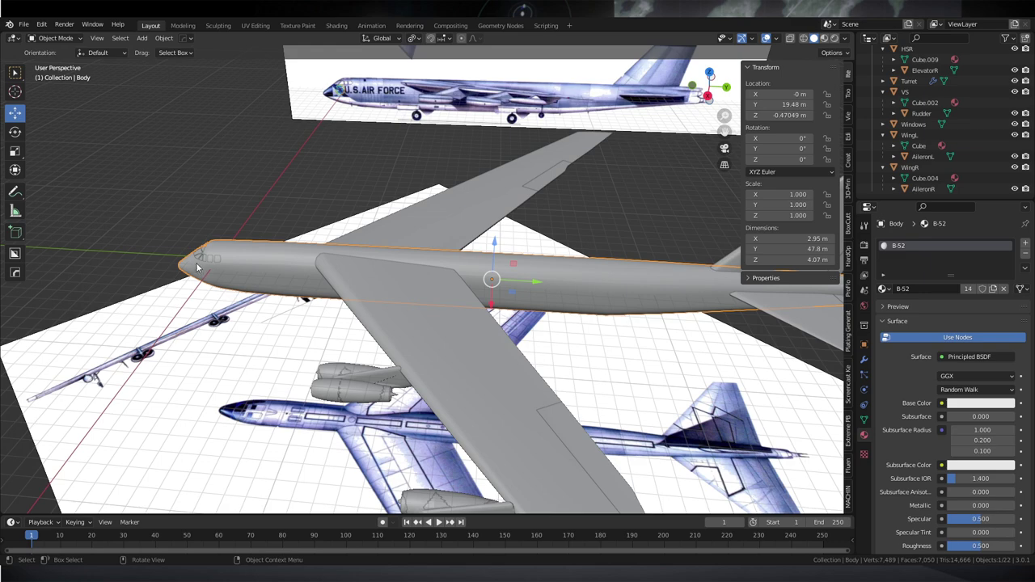
{"action": "middle_click_drag", "start_coordinate": [182, 265], "coordinate": [407, 207]}
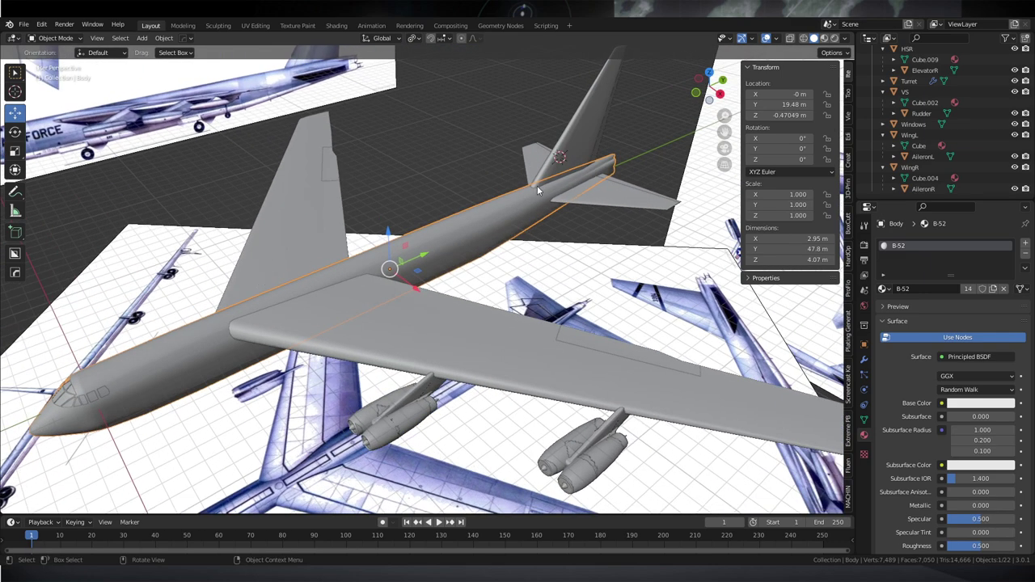
{"action": "middle_click_drag", "start_coordinate": [553, 222], "coordinate": [509, 237]}
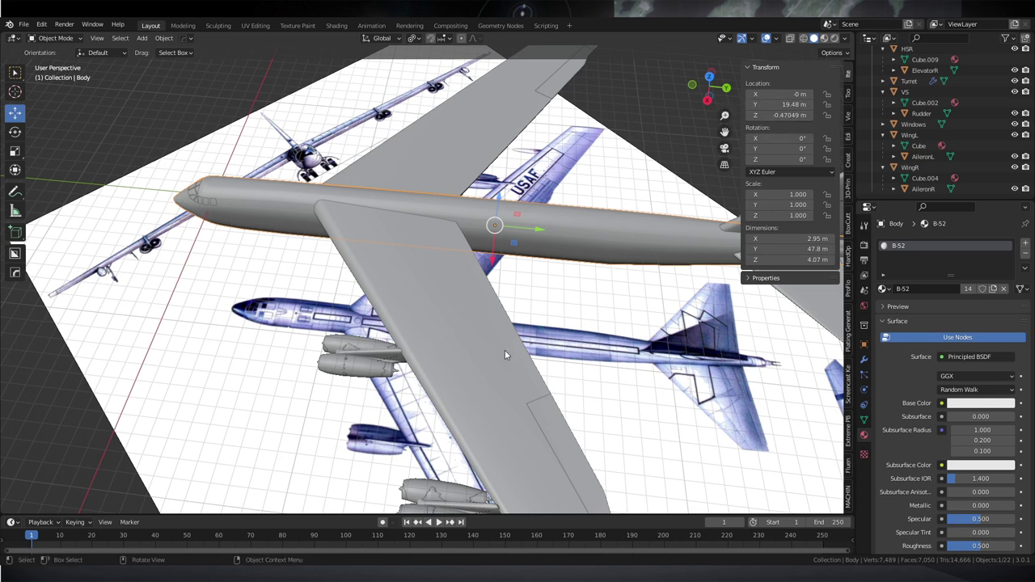
{"action": "scroll", "coordinate": [510, 345], "scroll_direction": "down", "scroll_amount": 3}
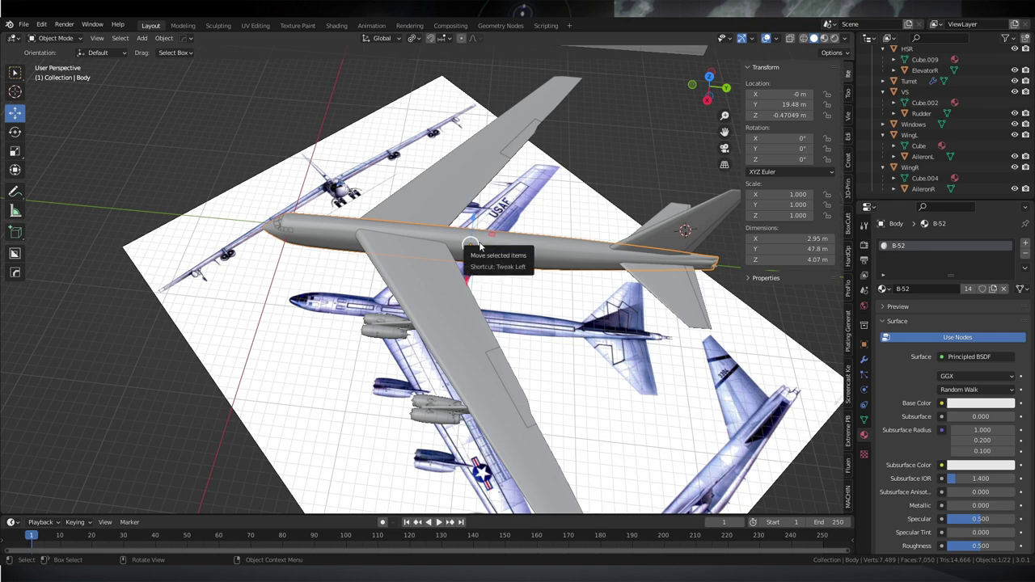
Select the fuselage Body and apply Object > Set Origin > Origin to 3D Cursor
{"action": "left_click", "coordinate": [427, 290]}
{"action": "middle_click_drag", "start_coordinate": [431, 283], "coordinate": [454, 284]}
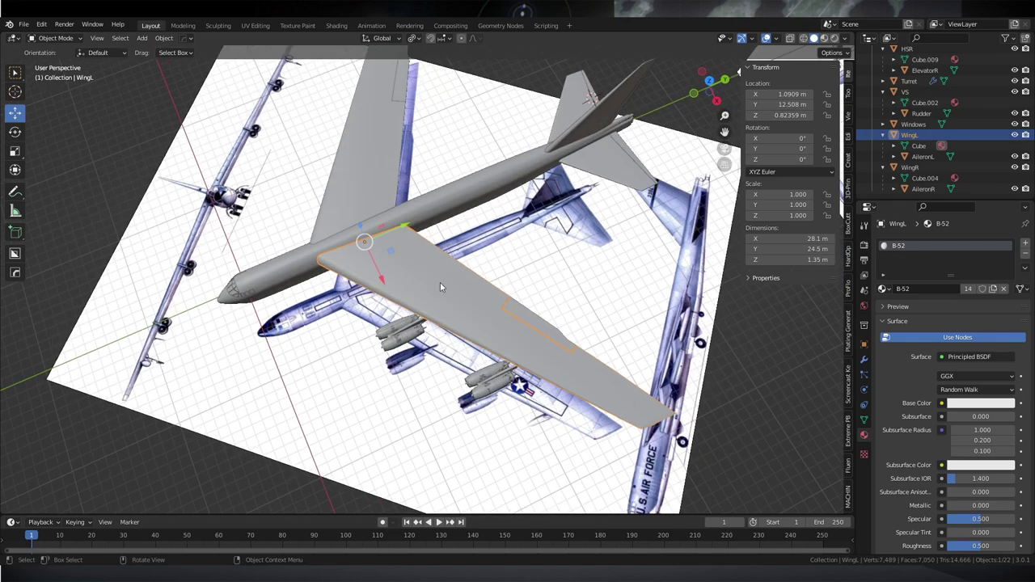
{"action": "scroll", "coordinate": [362, 247], "scroll_direction": "up", "scroll_amount": 4}
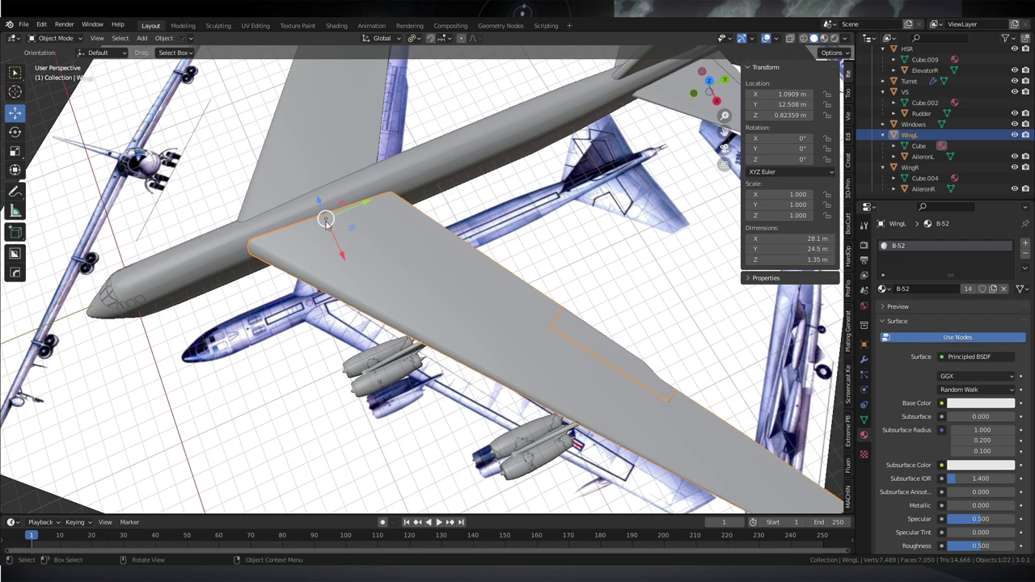
{"action": "left_click", "coordinate": [458, 194]}
{"action": "middle_click_drag", "start_coordinate": [457, 194], "coordinate": [461, 176]}
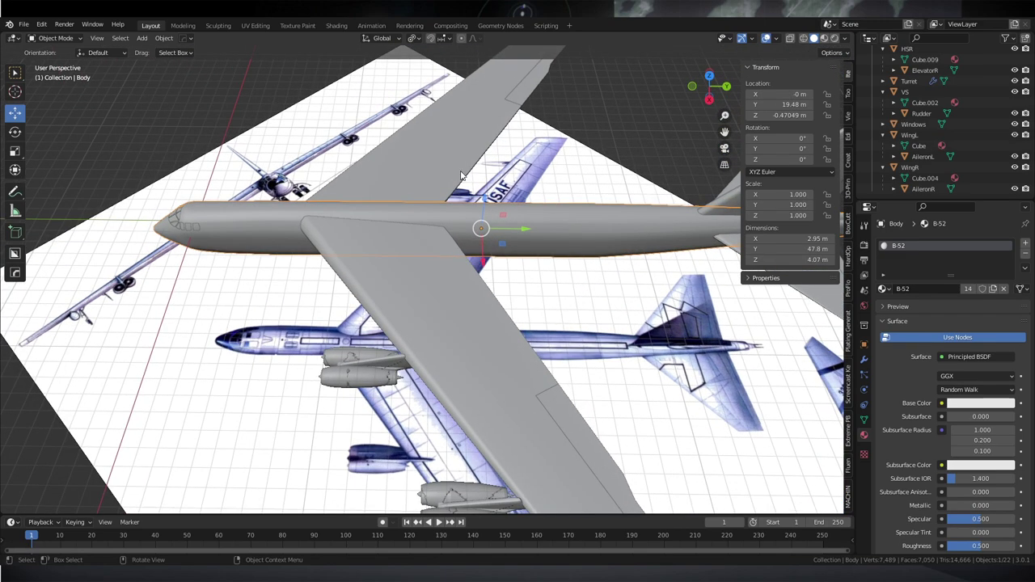
{"action": "left_click", "coordinate": [517, 222]}
{"action": "left_click", "coordinate": [541, 226]}
{"action": "left_click", "coordinate": [165, 38]}
{"action": "mouse_move", "coordinate": [177, 61]}
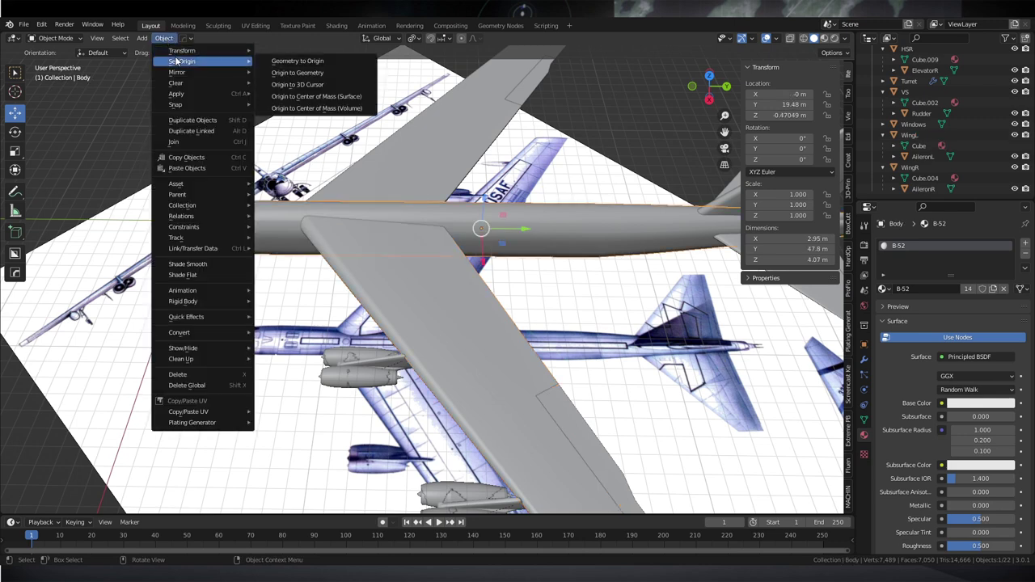
{"action": "left_click", "coordinate": [312, 85]}
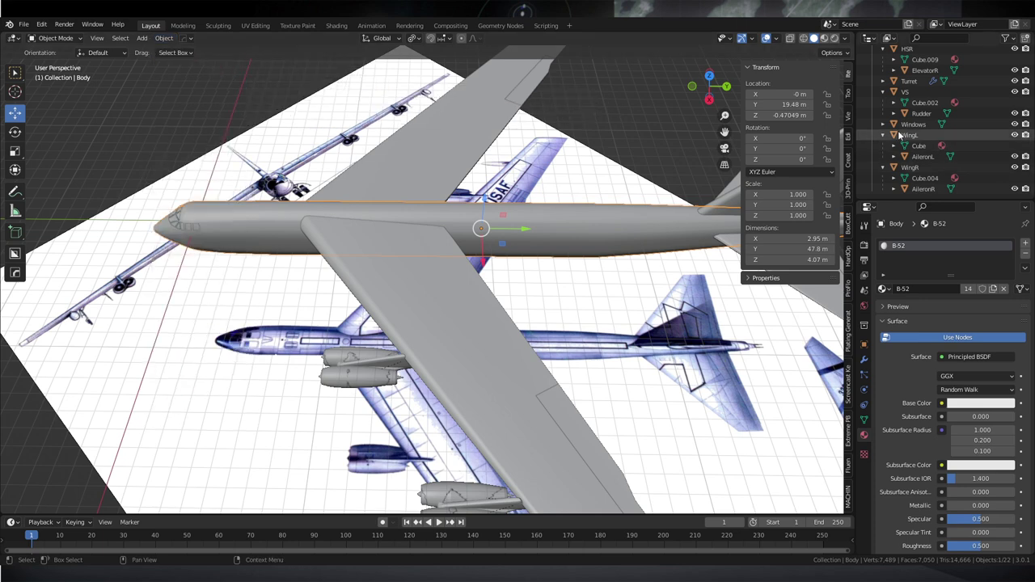
In the View tab, set the 3D Cursor location to X 0, Y 0, Z 0
{"action": "left_click", "coordinate": [849, 116]}
{"action": "left_click", "coordinate": [791, 251]}
{"action": "type", "text": "0"}
{"action": "key", "text": "Return"}
{"action": "left_click", "coordinate": [804, 257]}
{"action": "type", "text": "0"}
{"action": "key", "text": "Return"}
{"action": "left_click", "coordinate": [806, 267]}
{"action": "type", "text": "0"}
{"action": "key", "text": "Return"}
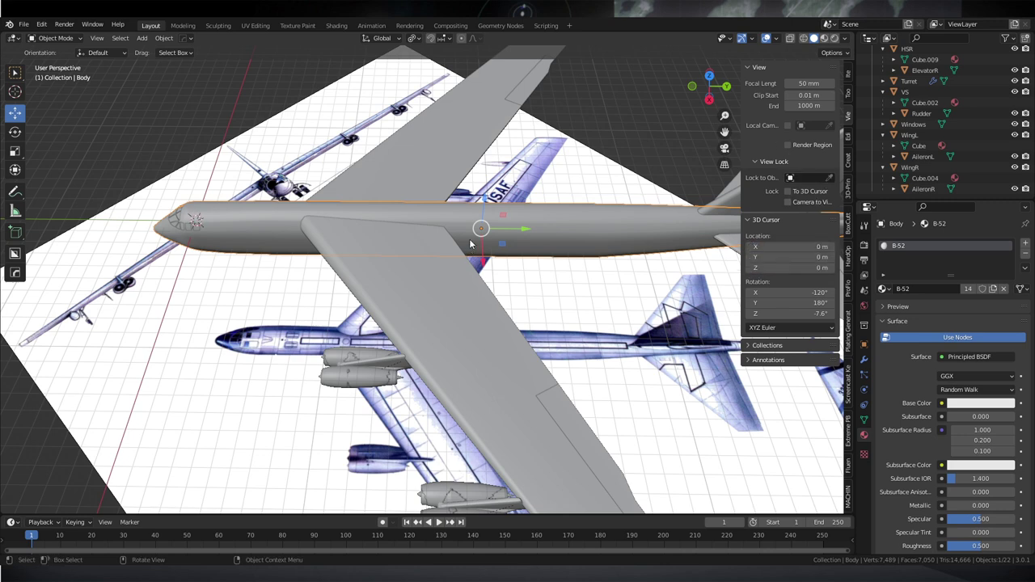
{"action": "key", "text": "ctrl"}
Apply Body's location with Ctrl+A > Location, putting its origin at the world origin near the nose
{"action": "right_click", "coordinate": [434, 228]}
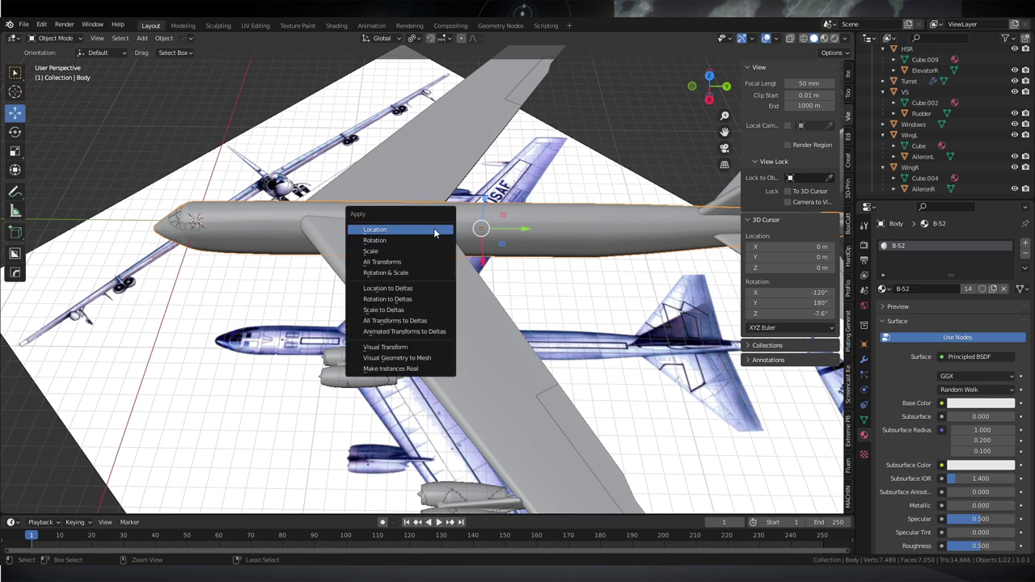
{"action": "key", "text": "Escape"}
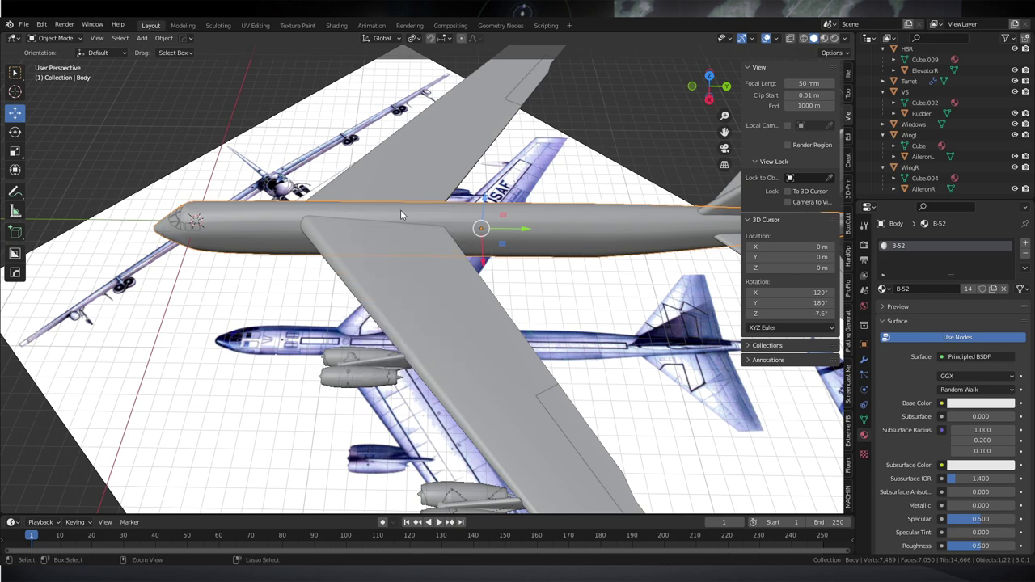
{"action": "key", "text": "ctrl+a"}
{"action": "left_click", "coordinate": [393, 213]}
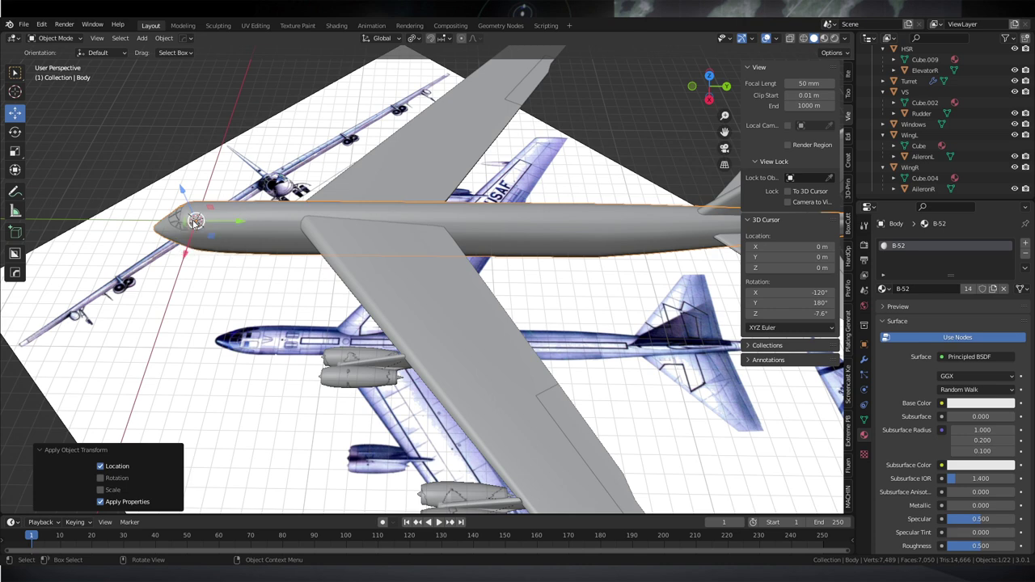
{"action": "scroll", "coordinate": [317, 242], "scroll_direction": "down", "scroll_amount": 3}
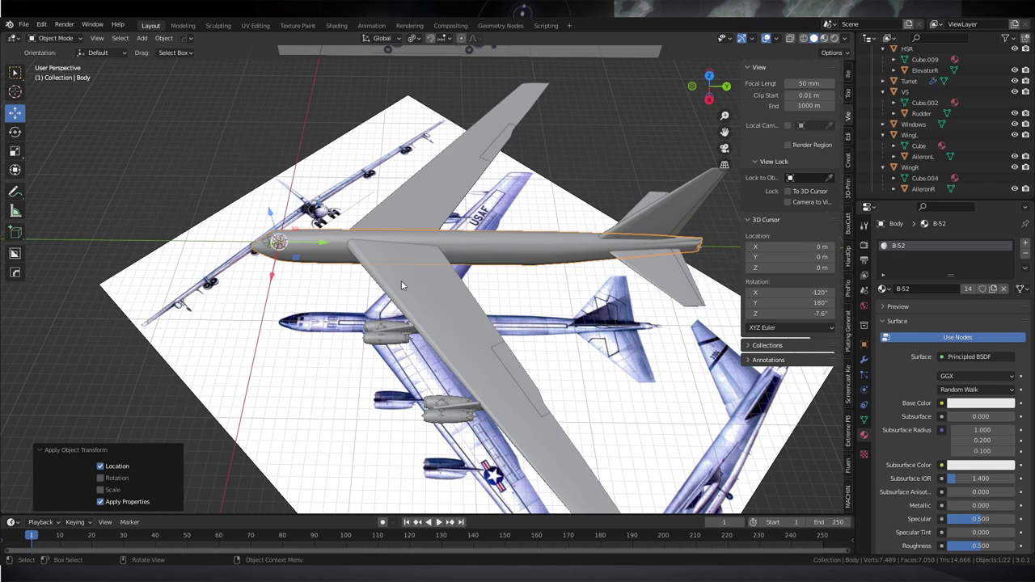
{"action": "scroll", "coordinate": [401, 285], "scroll_direction": "up", "scroll_amount": 2}
{"action": "scroll", "coordinate": [417, 306], "scroll_direction": "up", "scroll_amount": 2}
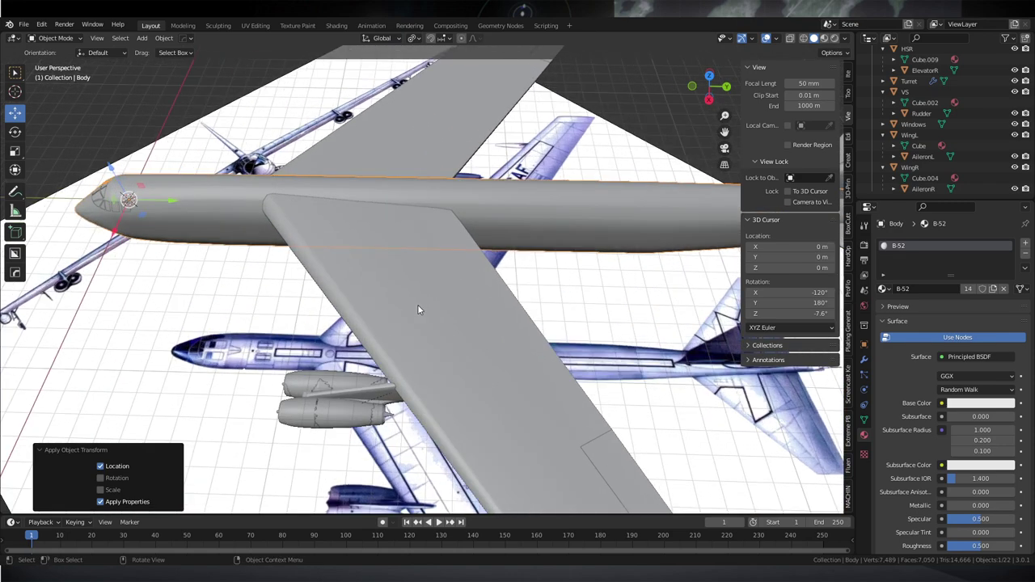
Select WingL and compare its Transform location with Body's in the Item tab
{"action": "left_click", "coordinate": [378, 272]}
{"action": "middle_click_drag", "start_coordinate": [441, 292], "coordinate": [440, 317]}
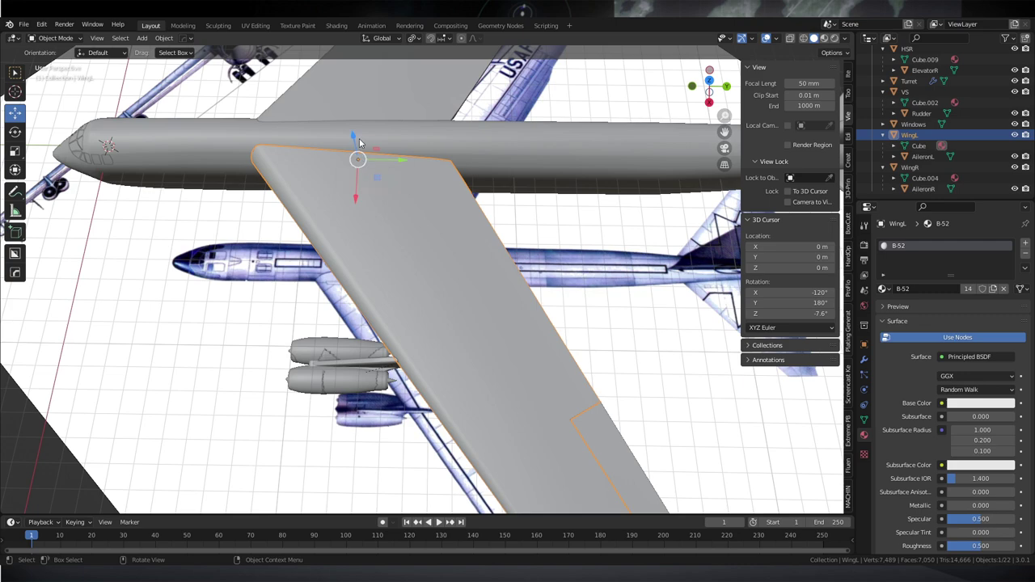
{"action": "mouse_move", "coordinate": [402, 260]}
{"action": "middle_mouse_down"}
{"action": "mouse_move", "coordinate": [515, 430]}
{"action": "mouse_move", "coordinate": [485, 352]}
{"action": "mouse_move", "coordinate": [418, 251]}
{"action": "middle_mouse_up"}
{"action": "scroll", "coordinate": [472, 379], "scroll_direction": "down", "scroll_amount": 5}
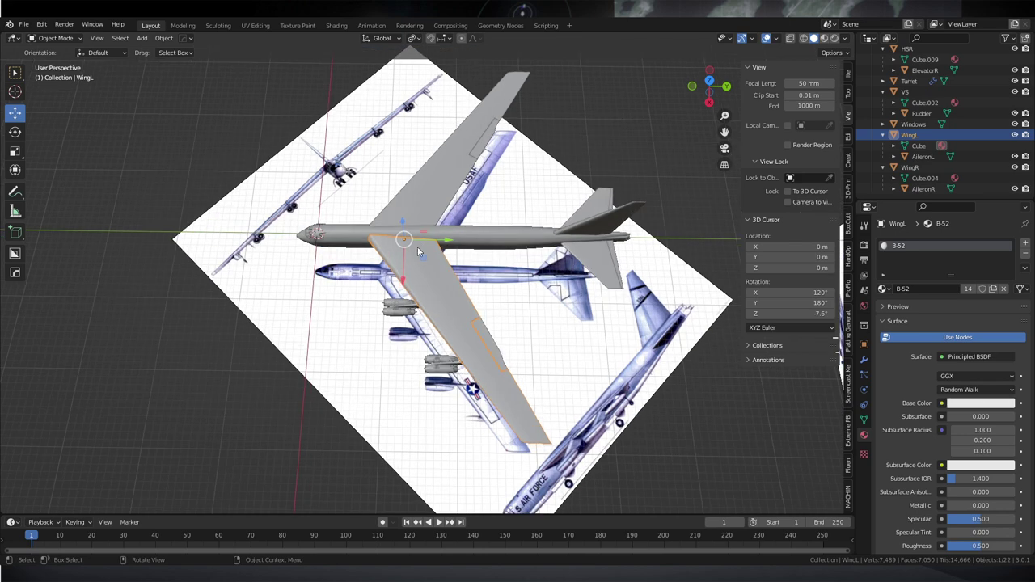
{"action": "left_click", "coordinate": [846, 73]}
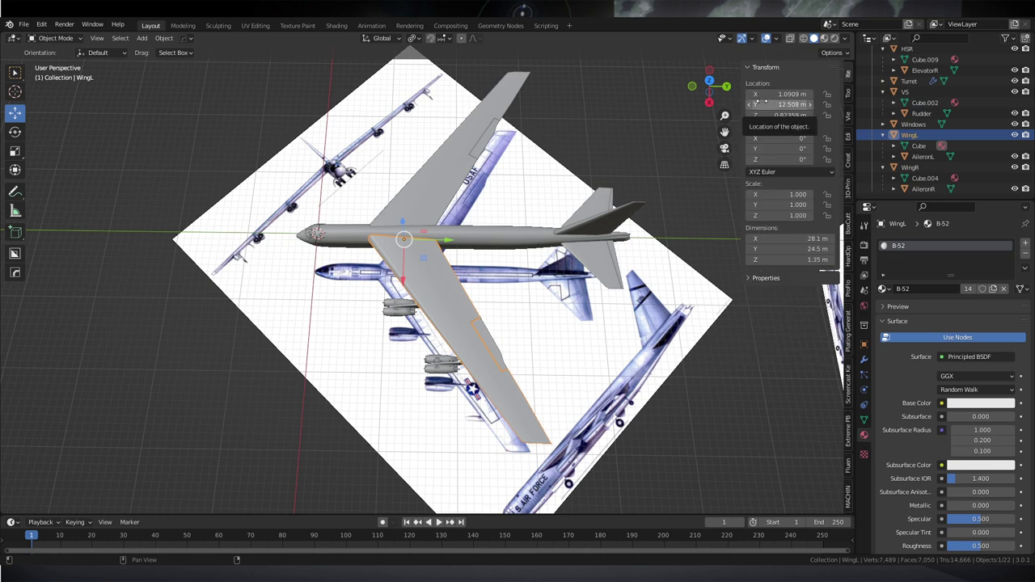
{"action": "scroll", "coordinate": [739, 113], "scroll_direction": "up", "scroll_amount": 4}
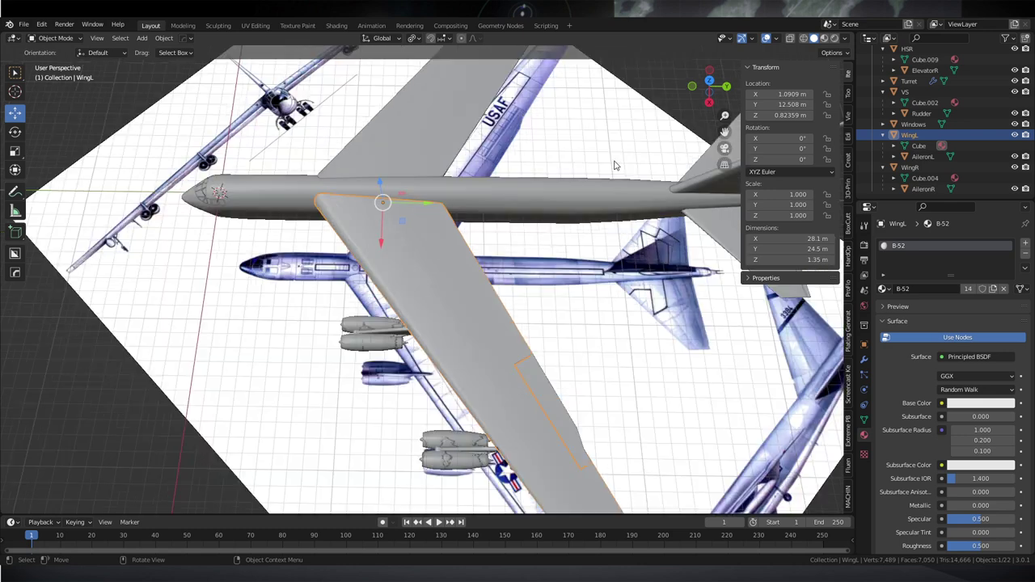
{"action": "left_click", "coordinate": [534, 183]}
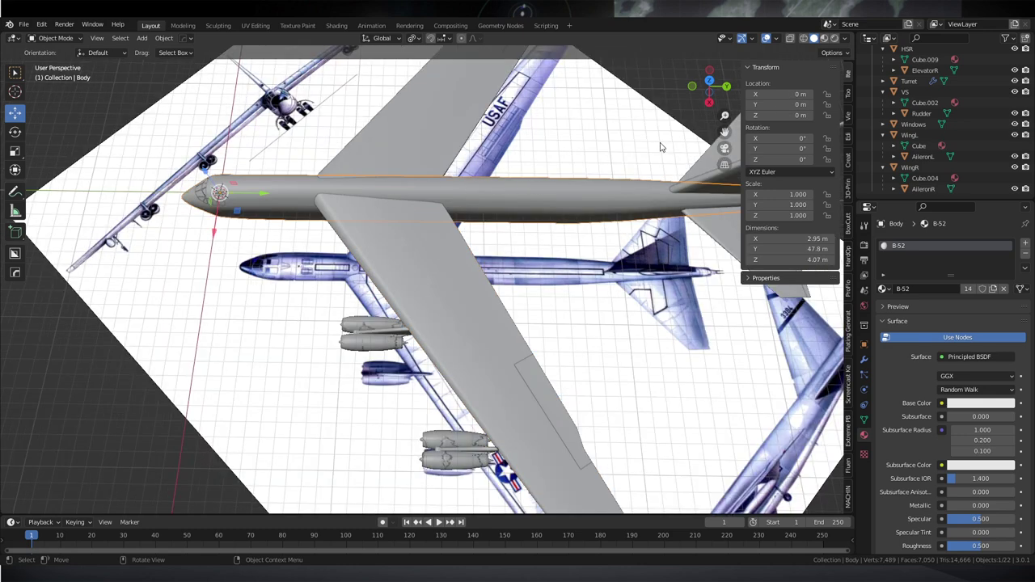
{"action": "left_click", "coordinate": [430, 237]}
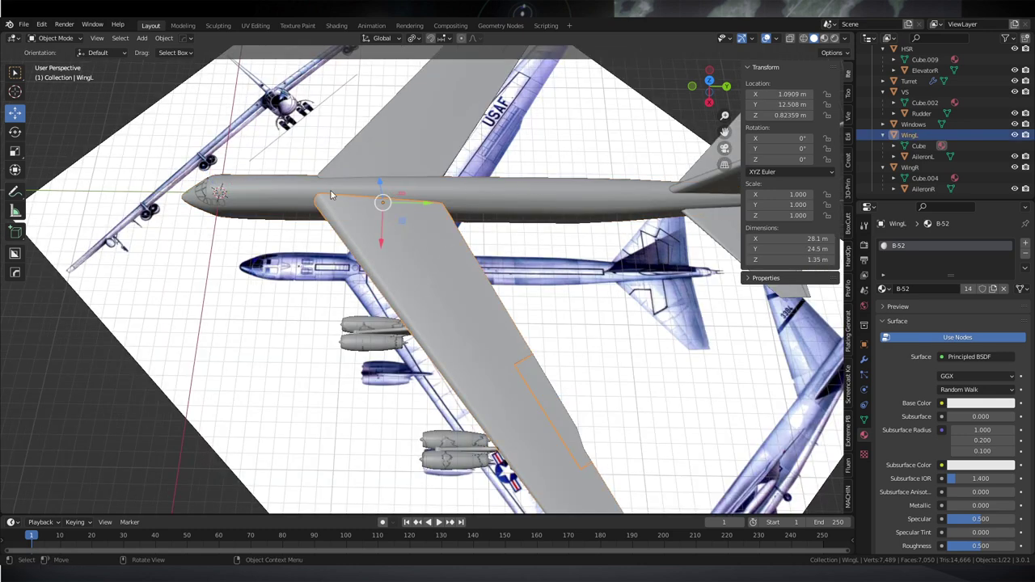
{"action": "left_click", "coordinate": [289, 185]}
{"action": "left_click", "coordinate": [401, 226]}
Clear WingL's location to 0, 0, 0, shifting the wing forward to the nose
{"action": "key", "text": "BackSpace"}
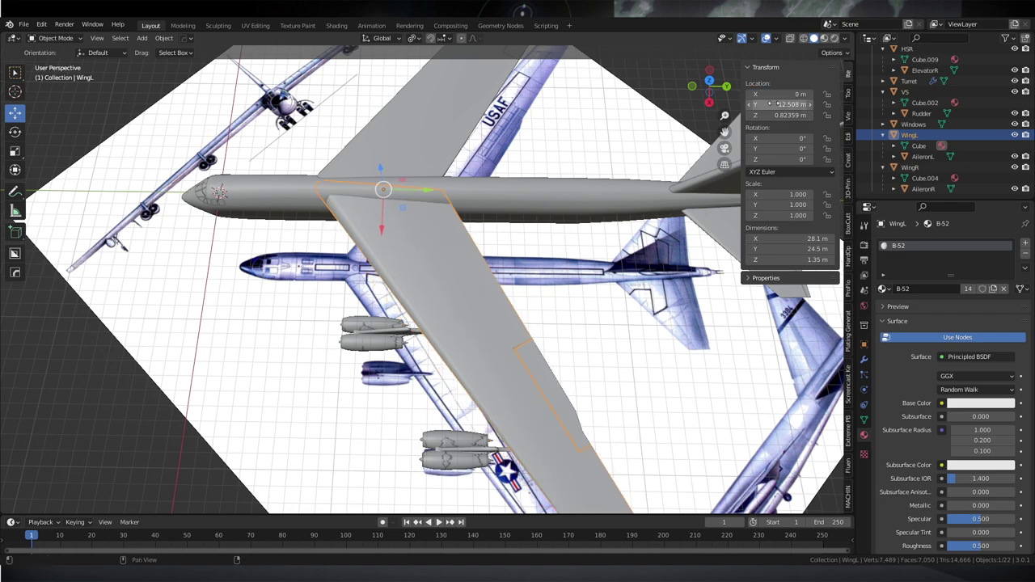
{"action": "key", "text": "BackSpace"}
{"action": "key", "text": "BackSpace"}
{"action": "middle_click_drag", "start_coordinate": [348, 97], "coordinate": [288, 427]}
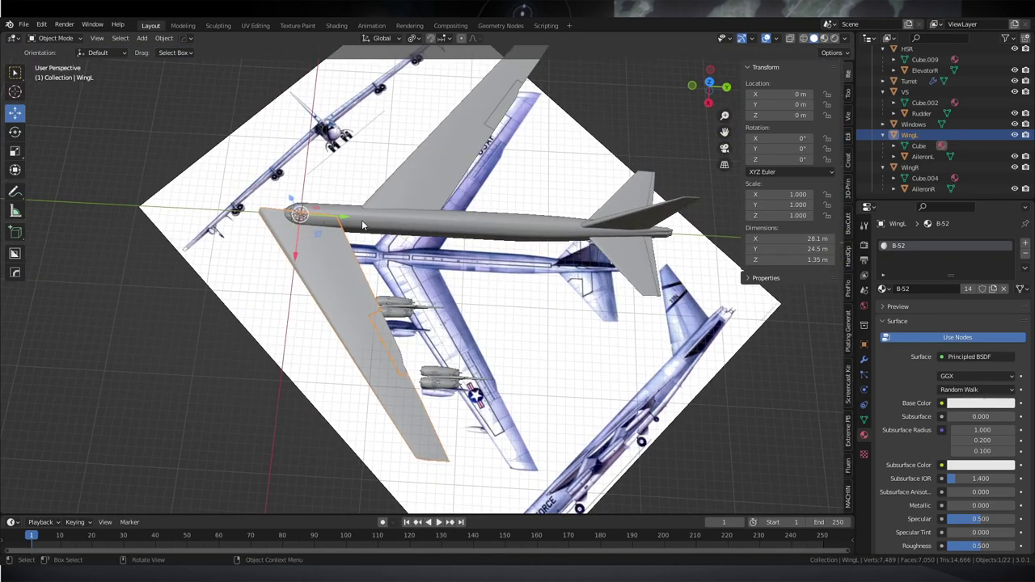
{"action": "left_click", "coordinate": [335, 267]}
{"action": "left_click", "coordinate": [311, 238]}
Set WingL's origin to its surface centre of mass, at 11.315, 6.767, -0.35628 m
{"action": "left_click", "coordinate": [164, 38]}
{"action": "mouse_move", "coordinate": [173, 61]}
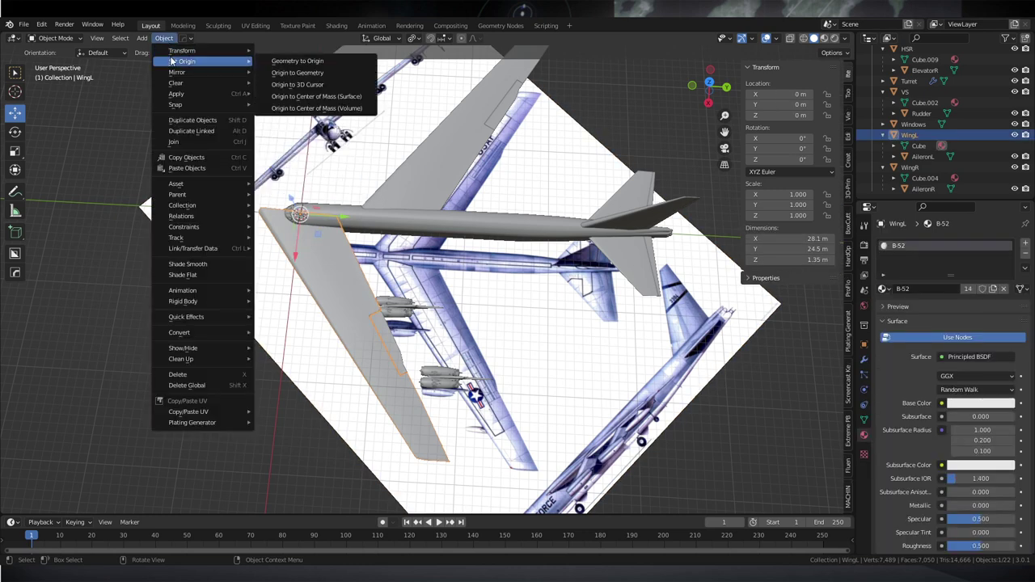
{"action": "left_click", "coordinate": [271, 97]}
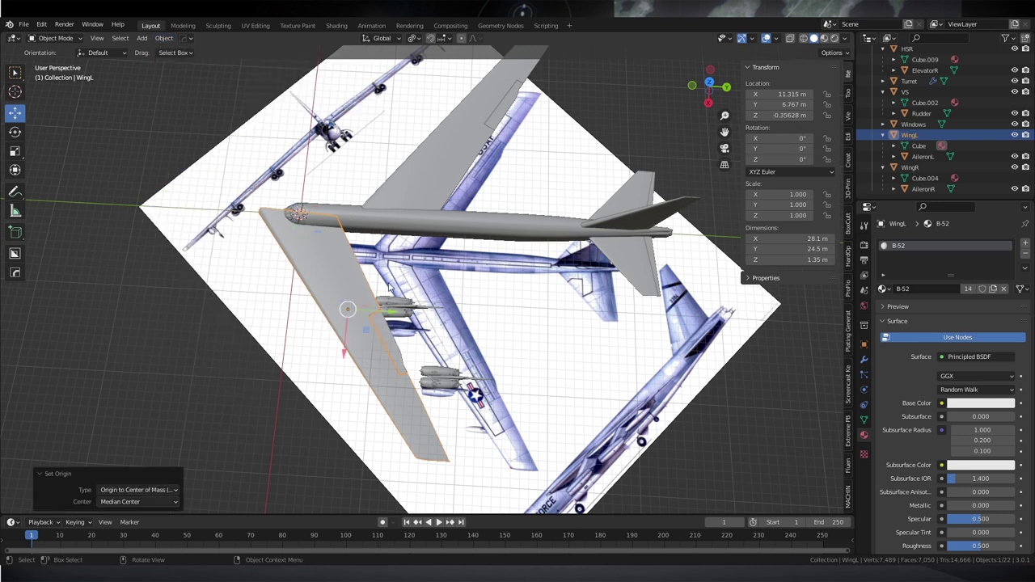
{"action": "scroll", "coordinate": [344, 306], "scroll_direction": "up", "scroll_amount": 2}
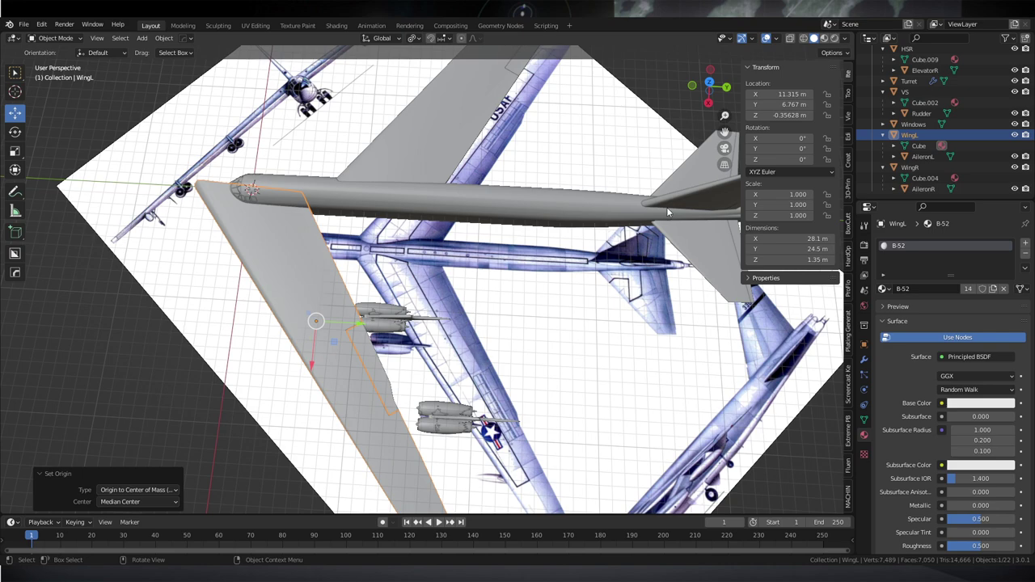
Orbit around the bomber to inspect the left wing from oblique, top and front views
{"action": "middle_click_drag", "start_coordinate": [527, 335], "coordinate": [582, 234]}
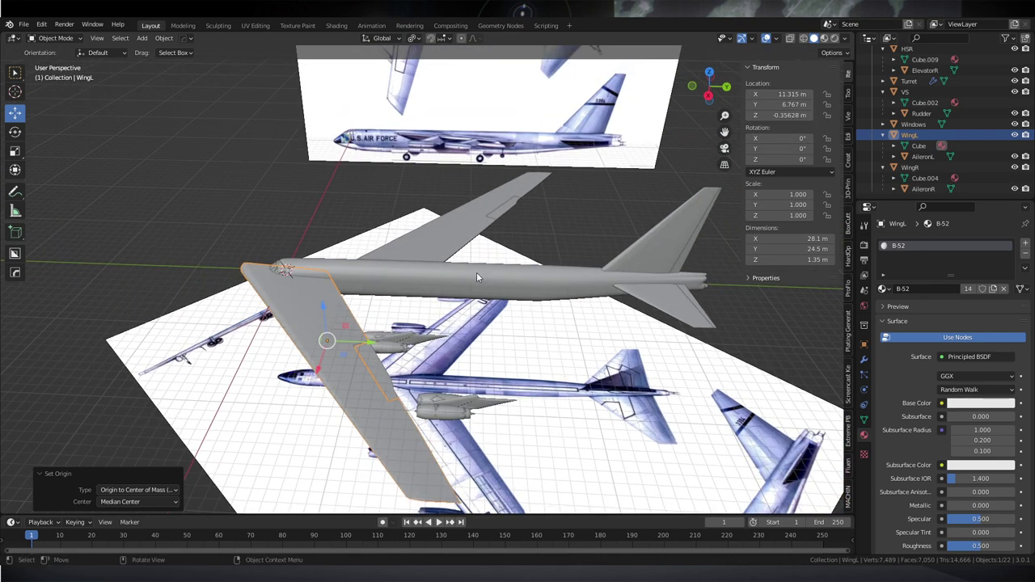
{"action": "middle_click_drag", "start_coordinate": [522, 338], "coordinate": [507, 383]}
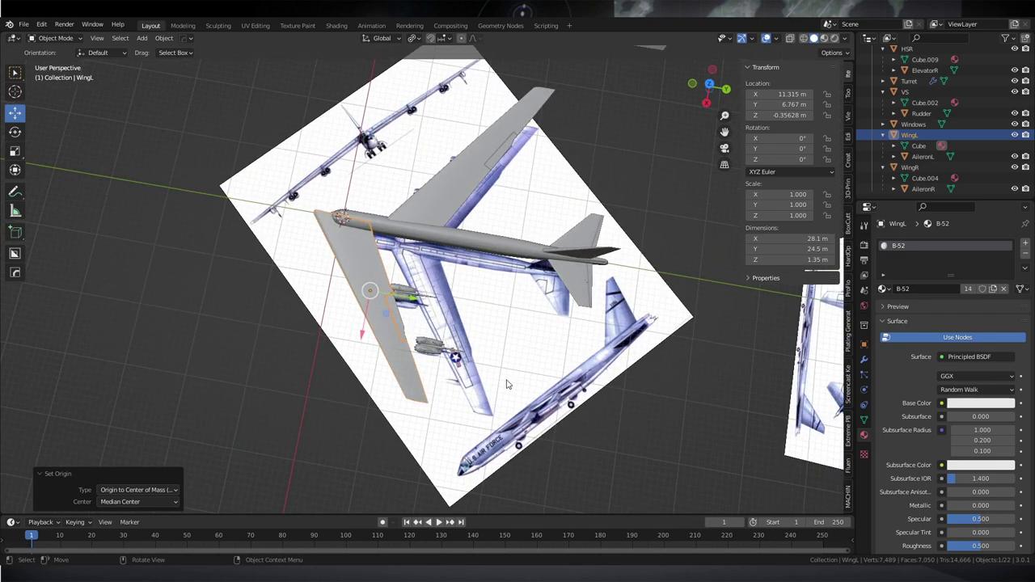
{"action": "scroll", "coordinate": [507, 383], "scroll_direction": "up", "scroll_amount": 1}
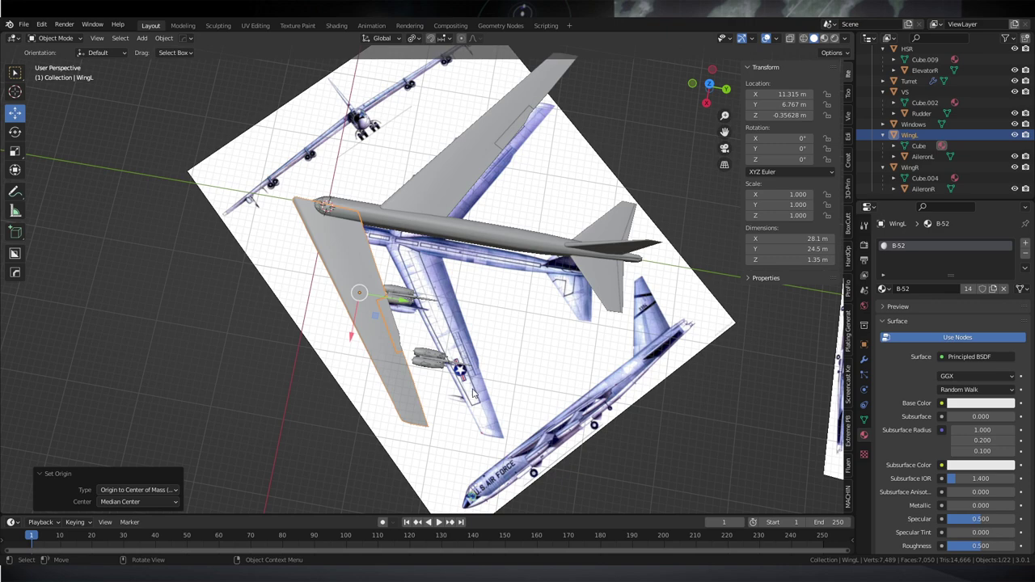
{"action": "middle_click_drag", "start_coordinate": [467, 376], "coordinate": [585, 280]}
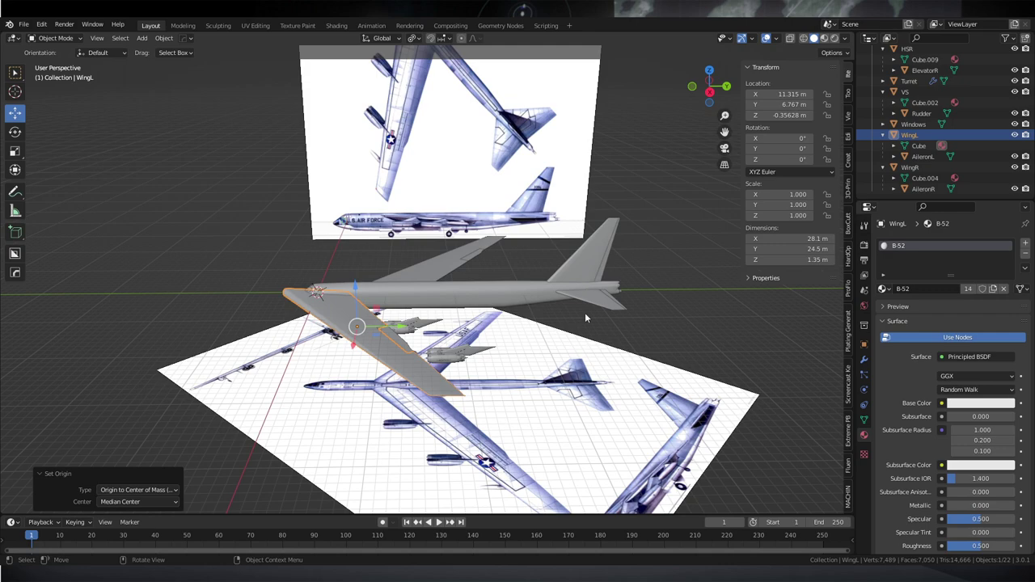
{"action": "middle_click_drag", "start_coordinate": [506, 286], "coordinate": [479, 321]}
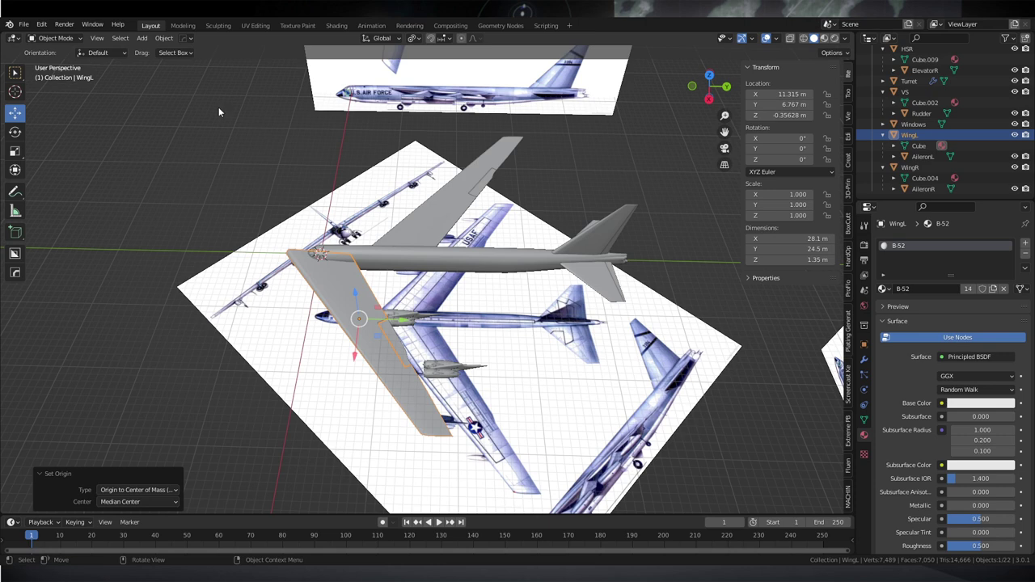
Apply the left wing's location to its geometry, then undo that change
{"action": "left_click", "coordinate": [174, 39]}
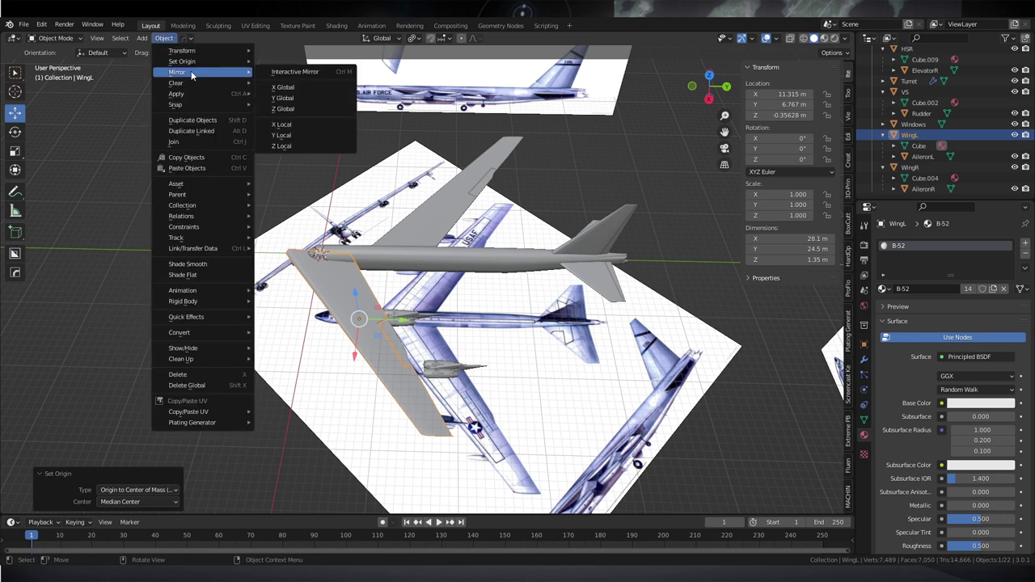
{"action": "key", "text": "ctrl+a"}
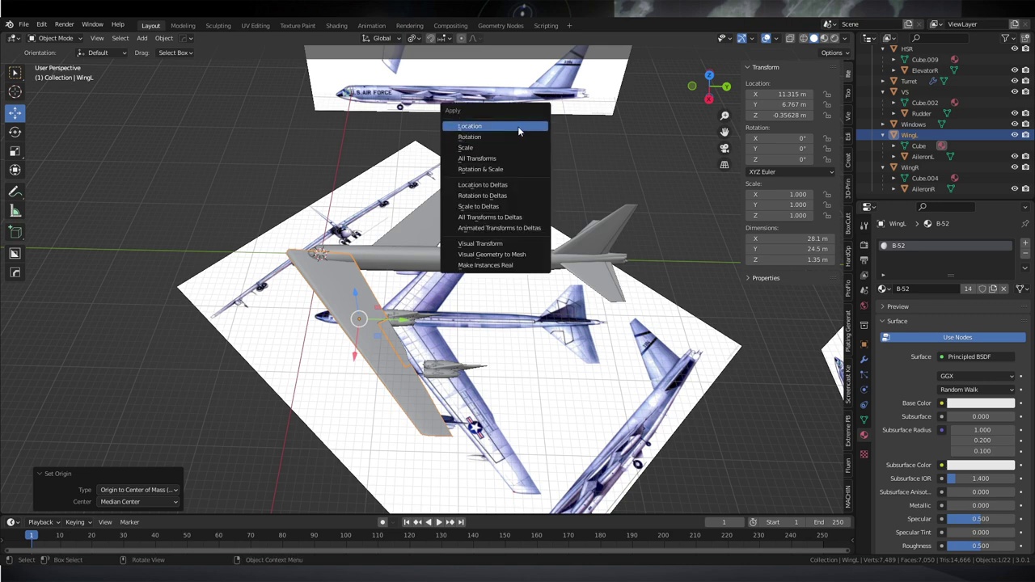
{"action": "left_click", "coordinate": [518, 127]}
{"action": "key", "text": "ctrl+z"}
{"action": "key", "text": "ctrl+z"}
Slide the left wing along X back to 1.0909 m against the fuselage
{"action": "mouse_move", "coordinate": [531, 178]}
{"action": "middle_mouse_down"}
{"action": "mouse_move", "coordinate": [525, 183]}
{"action": "mouse_move", "coordinate": [534, 160]}
{"action": "middle_mouse_up"}
{"action": "middle_click_drag", "start_coordinate": [466, 221], "coordinate": [449, 266]}
{"action": "middle_click_drag", "start_coordinate": [385, 275], "coordinate": [388, 299]}
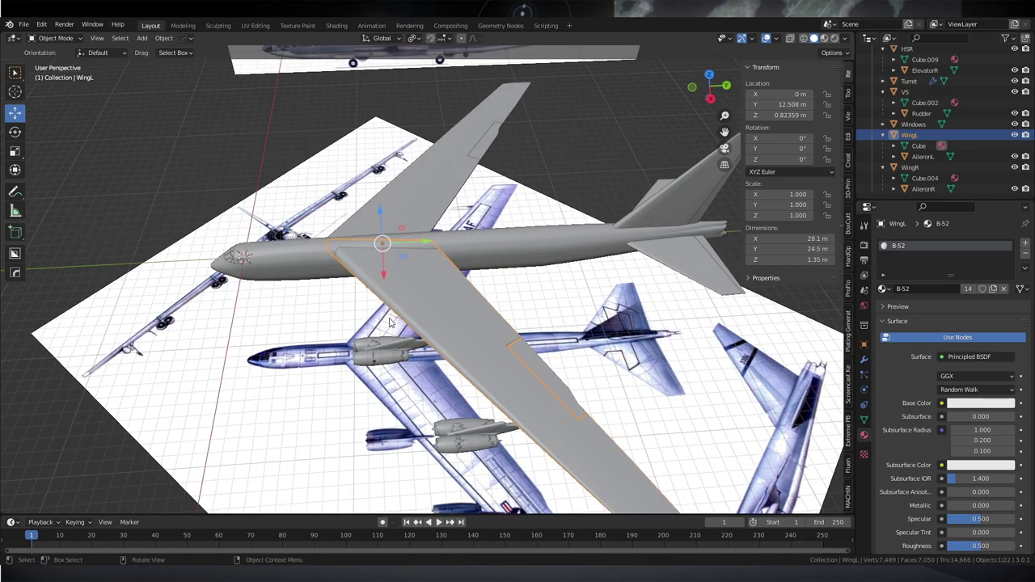
{"action": "left_click_drag", "start_coordinate": [385, 279], "coordinate": [393, 323]}
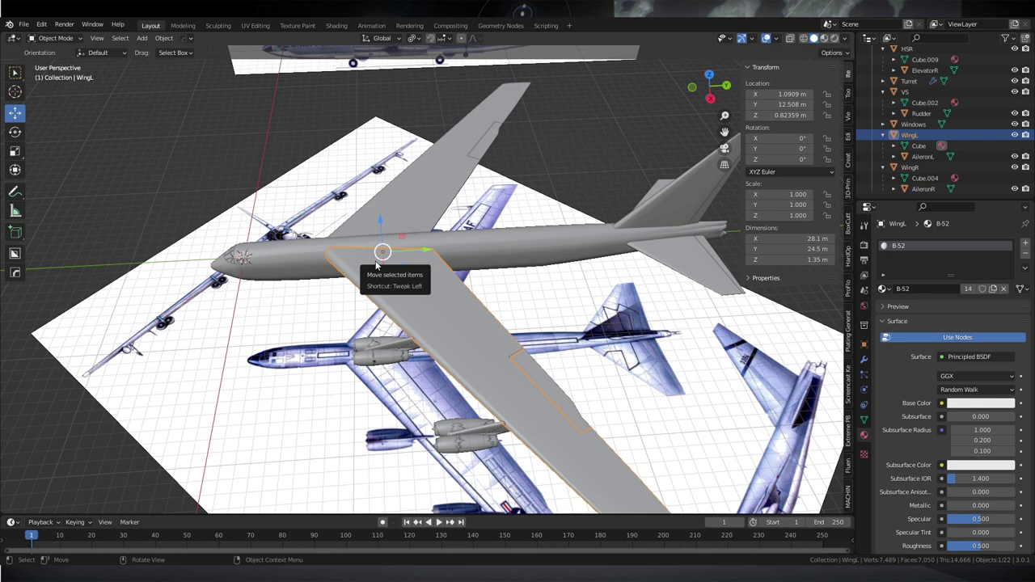
{"action": "middle_click_drag", "start_coordinate": [377, 265], "coordinate": [424, 272]}
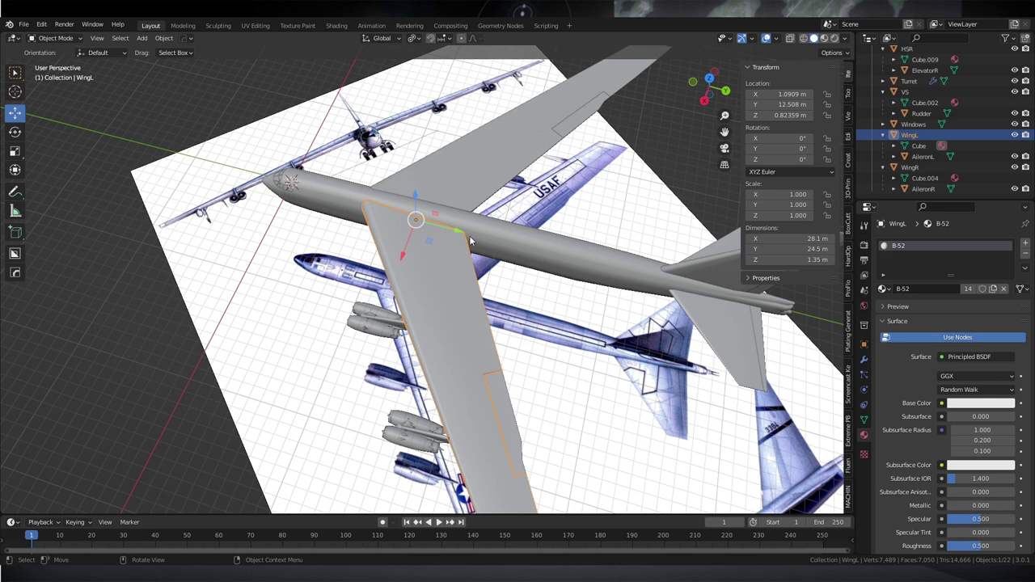
{"action": "middle_click_drag", "start_coordinate": [452, 348], "coordinate": [474, 368]}
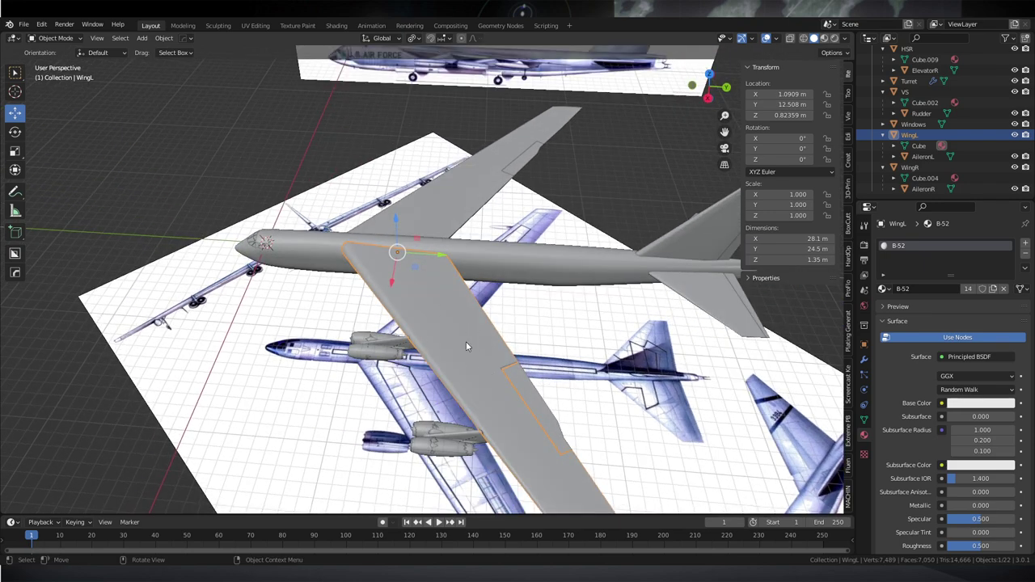
{"action": "middle_click_drag", "start_coordinate": [490, 265], "coordinate": [457, 273]}
{"action": "left_click", "coordinate": [456, 240]}
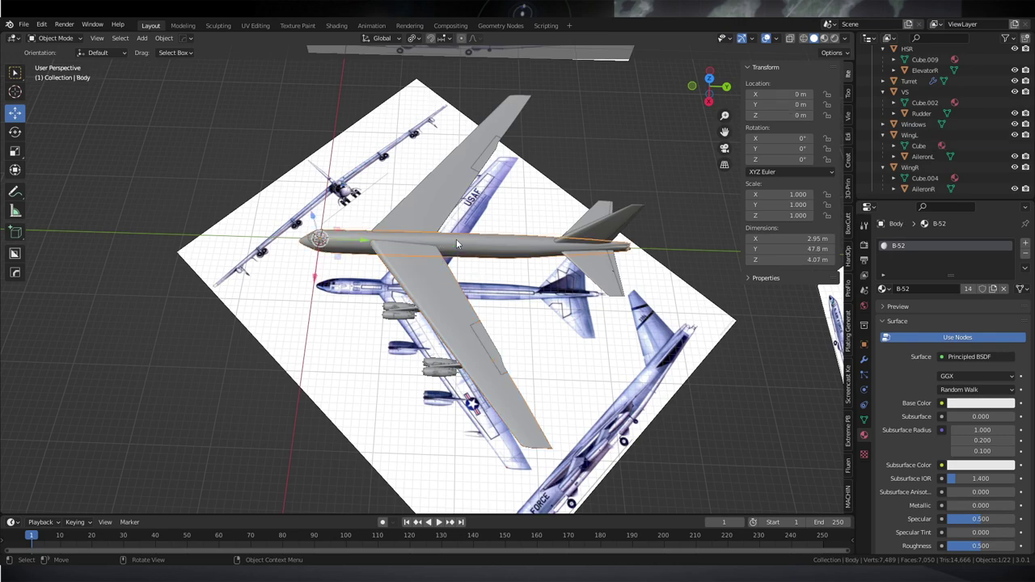
{"action": "left_click", "coordinate": [587, 252]}
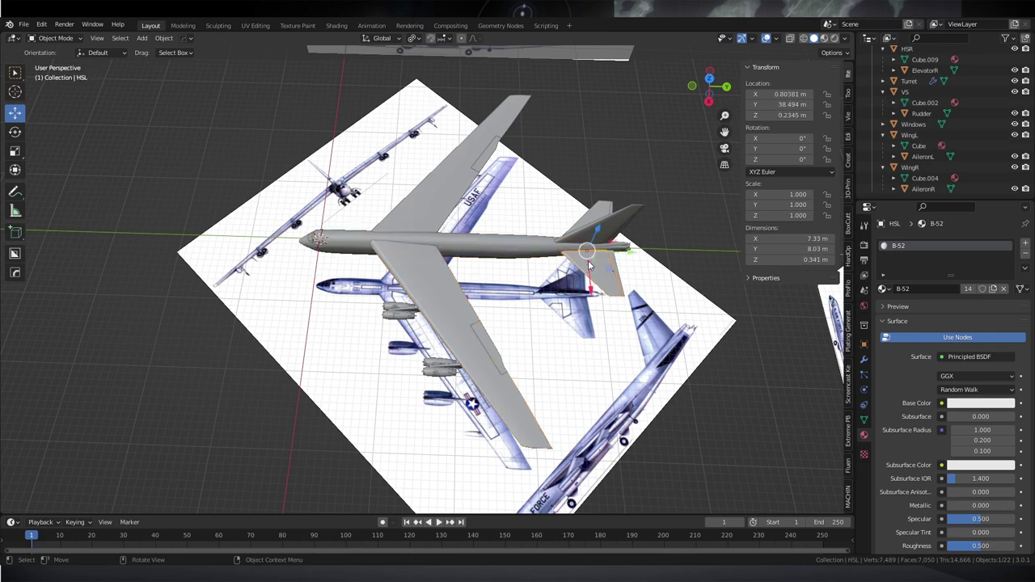
{"action": "left_click", "coordinate": [586, 243]}
{"action": "middle_click_drag", "start_coordinate": [585, 247], "coordinate": [587, 205]}
{"action": "scroll", "coordinate": [582, 237], "scroll_direction": "up", "scroll_amount": 3}
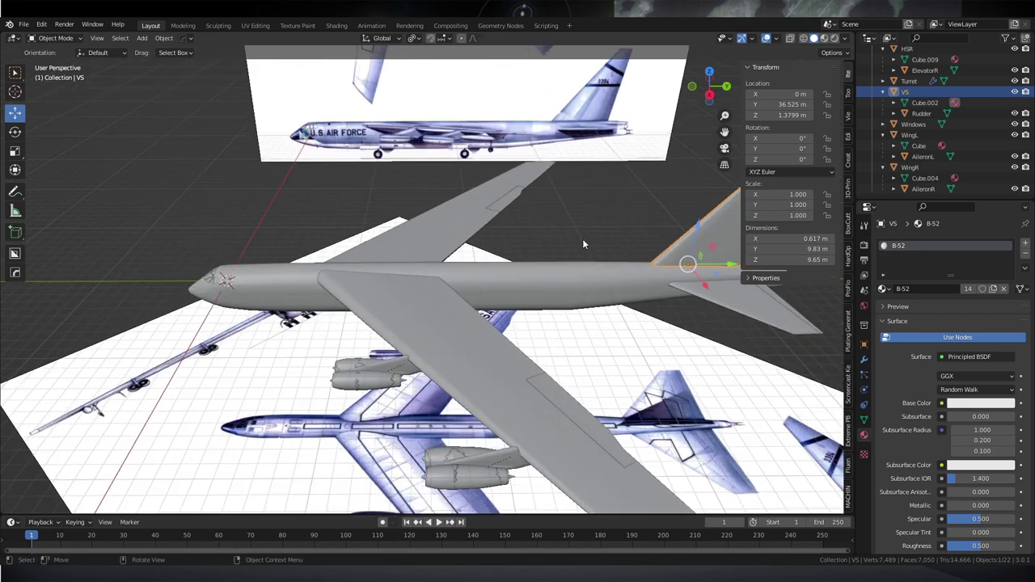
{"action": "left_click", "coordinate": [512, 277]}
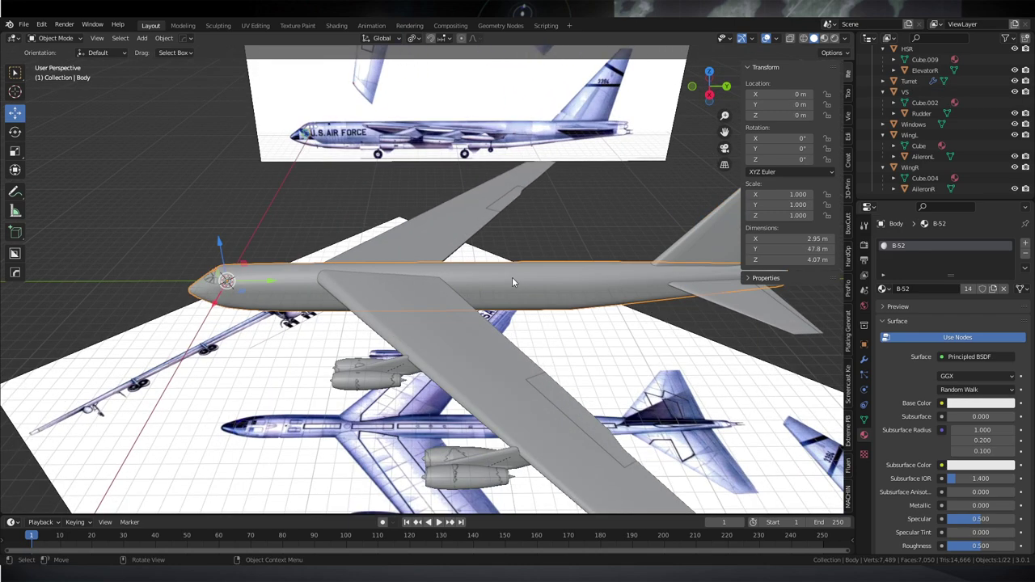
{"action": "left_click", "coordinate": [696, 251]}
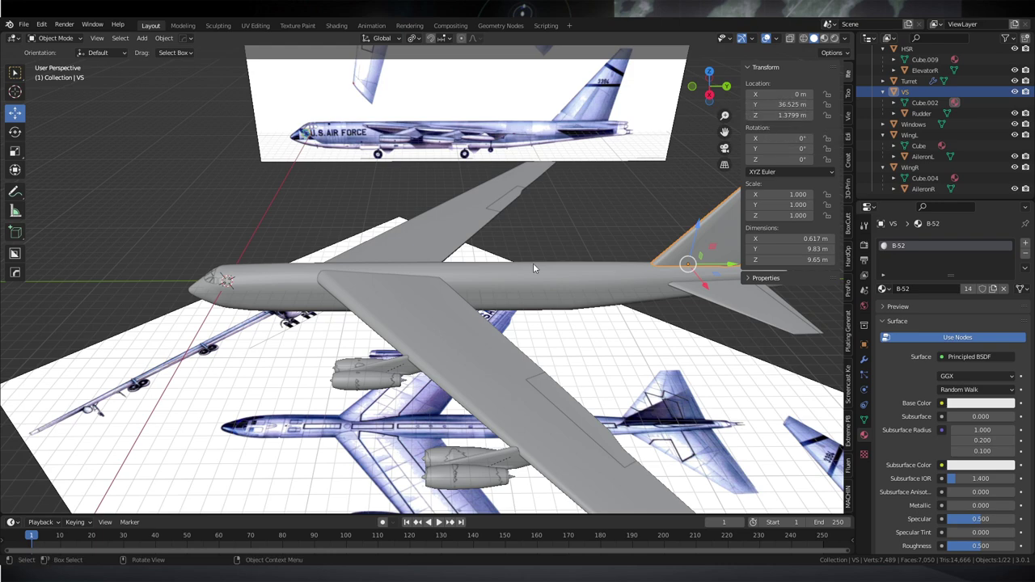
{"action": "middle_click_drag", "start_coordinate": [533, 268], "coordinate": [557, 285]}
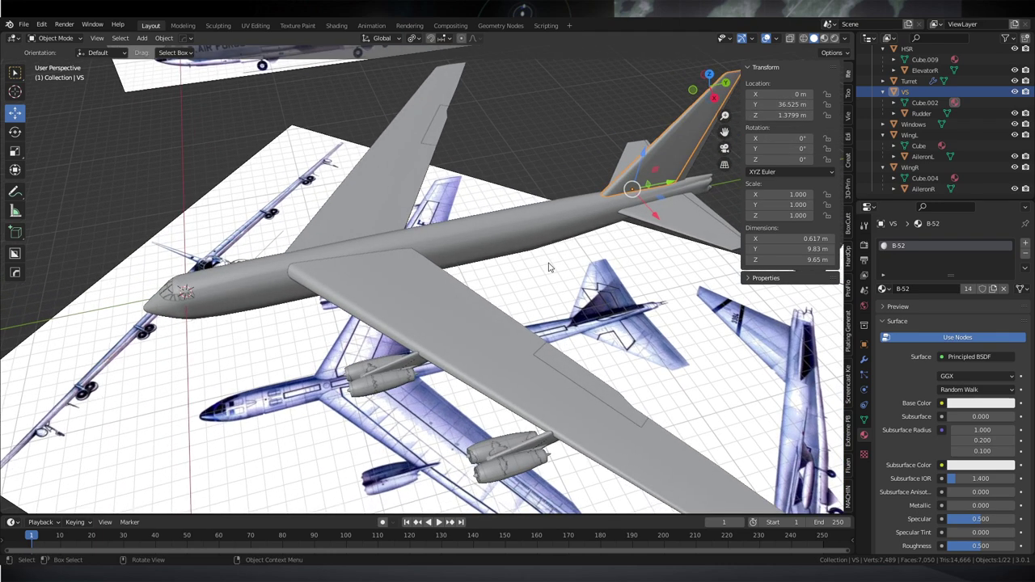
{"action": "middle_click_drag", "start_coordinate": [665, 148], "coordinate": [651, 170]}
{"action": "left_click", "coordinate": [781, 104]}
{"action": "type", "text": "0"}
{"action": "key", "text": "Return"}
{"action": "left_click", "coordinate": [782, 116]}
{"action": "type", "text": "0"}
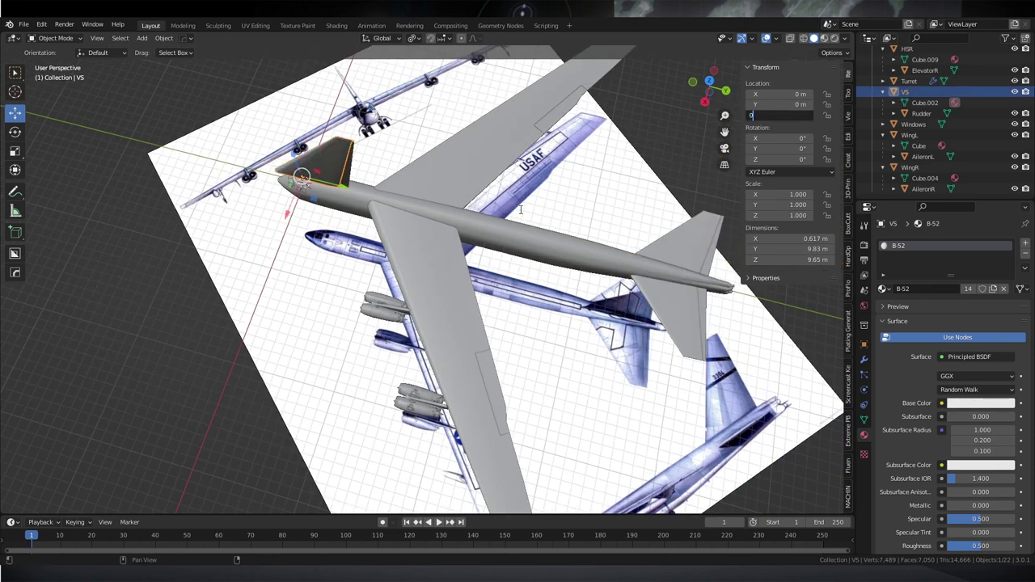
{"action": "key", "text": "Return"}
{"action": "middle_click_drag", "start_coordinate": [524, 208], "coordinate": [323, 253]}
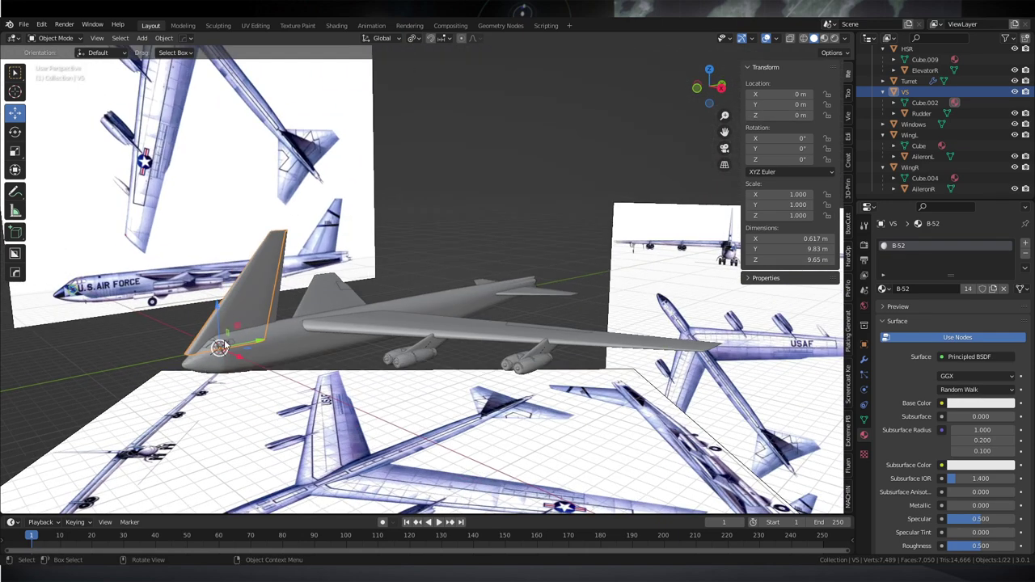
{"action": "middle_click_drag", "start_coordinate": [512, 370], "coordinate": [465, 453]}
{"action": "scroll", "coordinate": [462, 455], "scroll_direction": "up", "scroll_amount": 1}
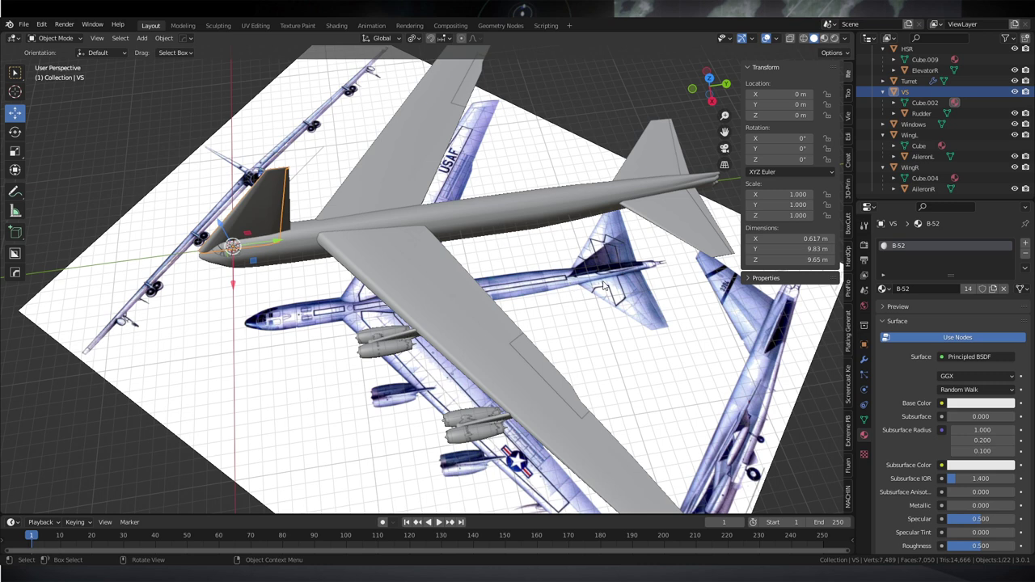
{"action": "middle_click_drag", "start_coordinate": [693, 303], "coordinate": [623, 297]}
{"action": "scroll", "coordinate": [624, 297], "scroll_direction": "down", "scroll_amount": 2}
{"action": "left_click", "coordinate": [624, 298]}
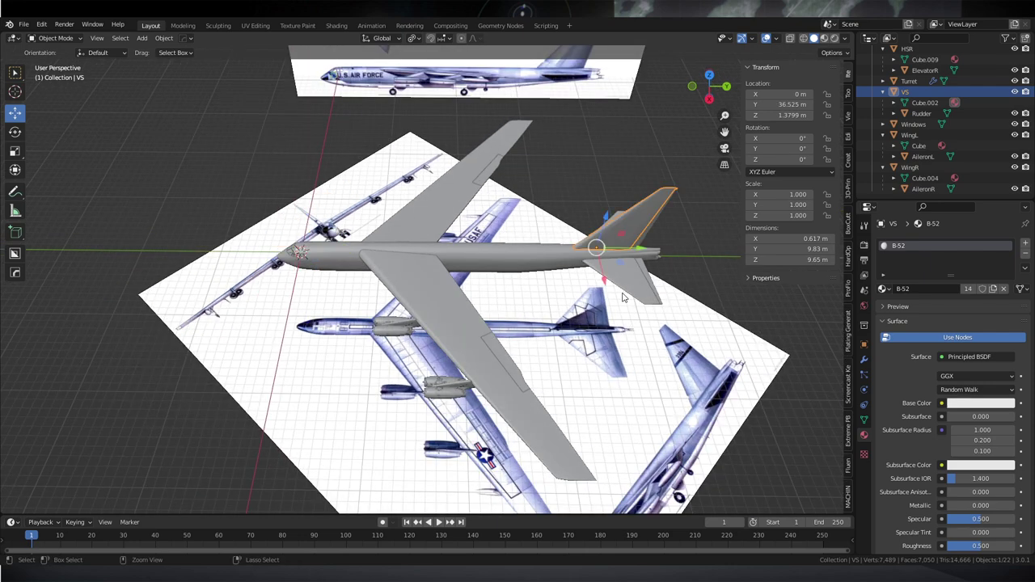
{"action": "middle_click_drag", "start_coordinate": [579, 307], "coordinate": [601, 324]}
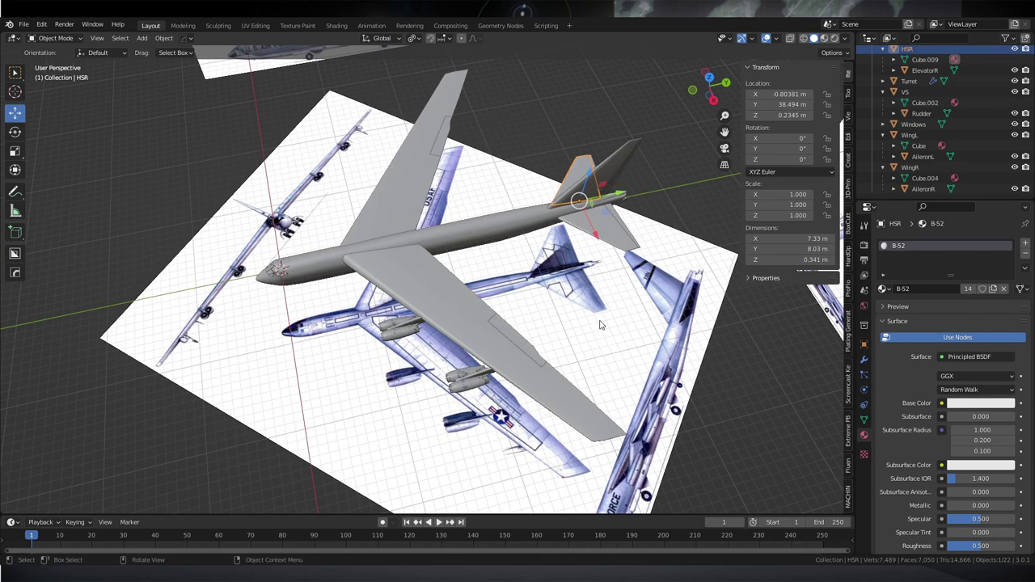
{"action": "scroll", "coordinate": [627, 290], "scroll_direction": "up", "scroll_amount": 3}
{"action": "middle_click_drag", "start_coordinate": [636, 244], "coordinate": [590, 219]}
{"action": "left_click", "coordinate": [590, 219]}
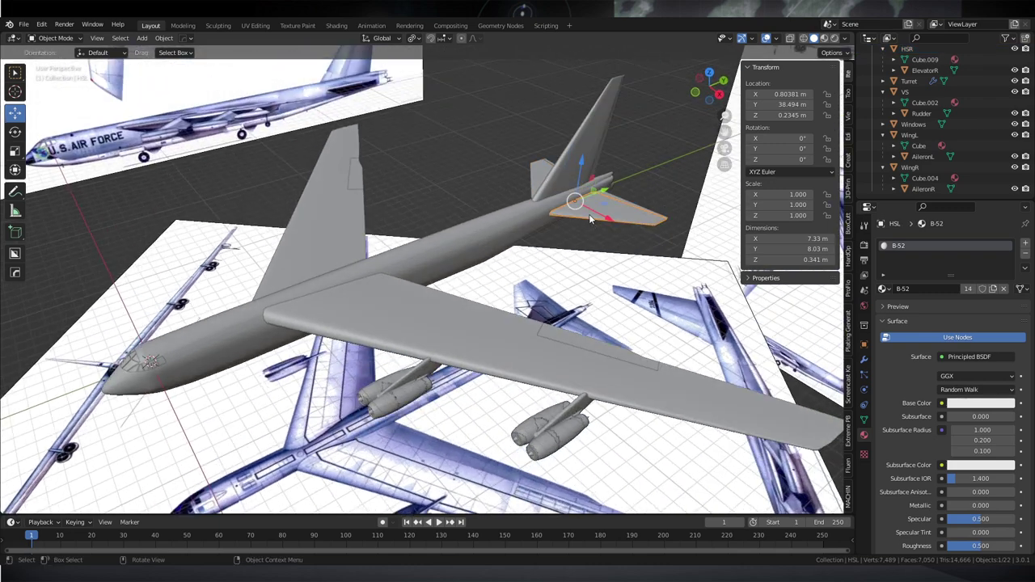
{"action": "scroll", "coordinate": [590, 219], "scroll_direction": "down", "scroll_amount": 2}
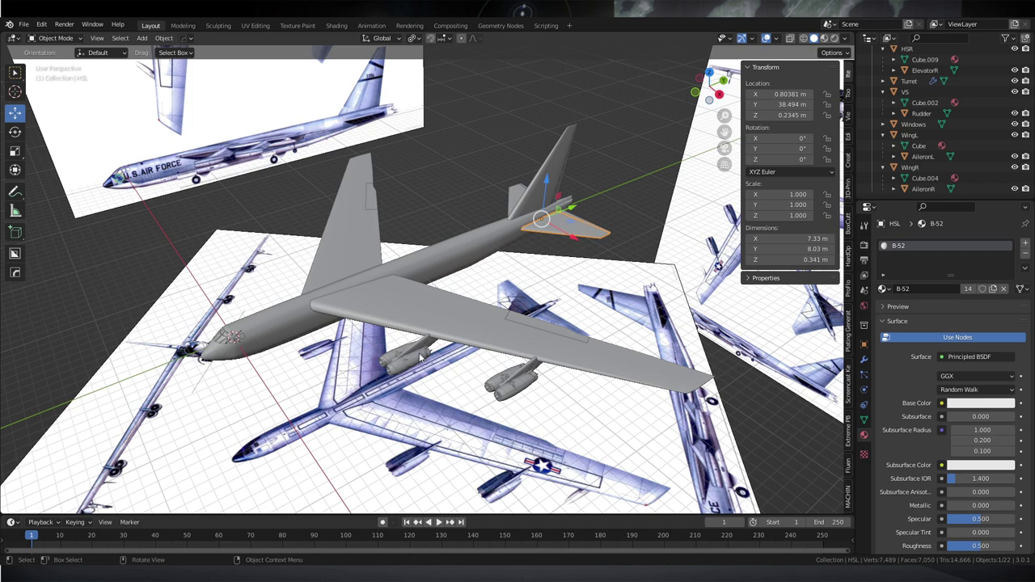
{"action": "middle_click_drag", "start_coordinate": [565, 232], "coordinate": [558, 247]}
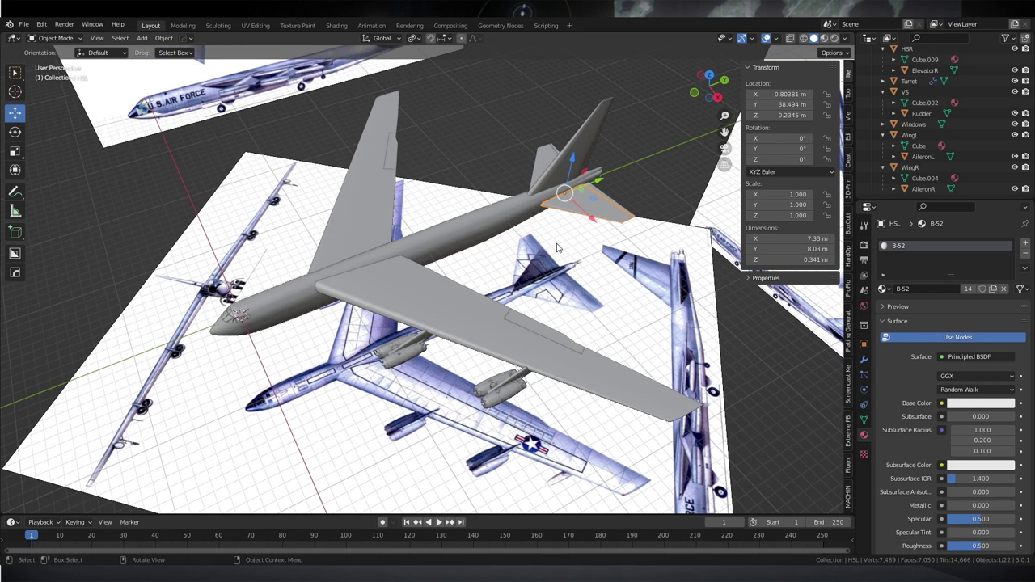
{"action": "left_click", "coordinate": [471, 239]}
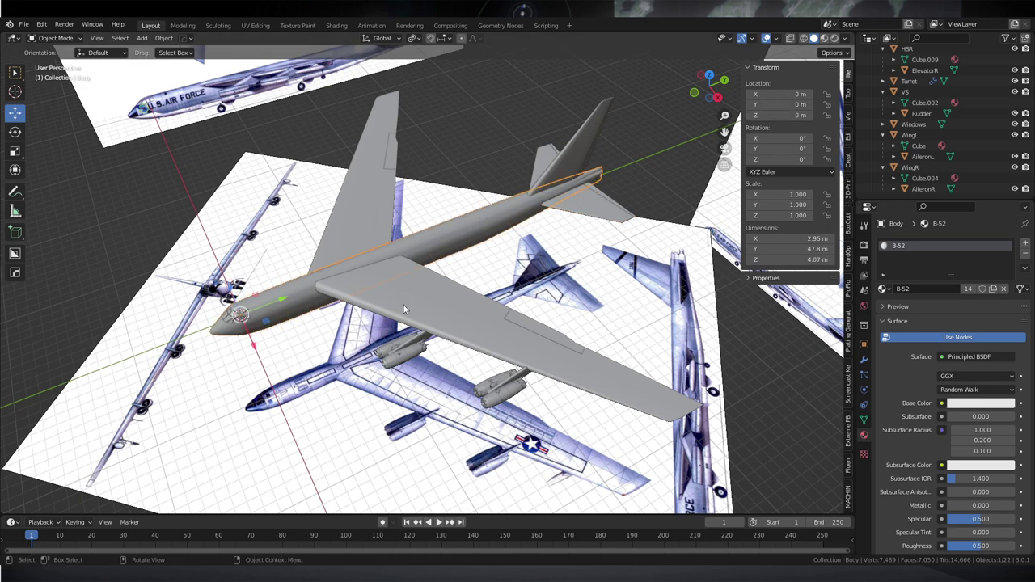
{"action": "left_click", "coordinate": [413, 283]}
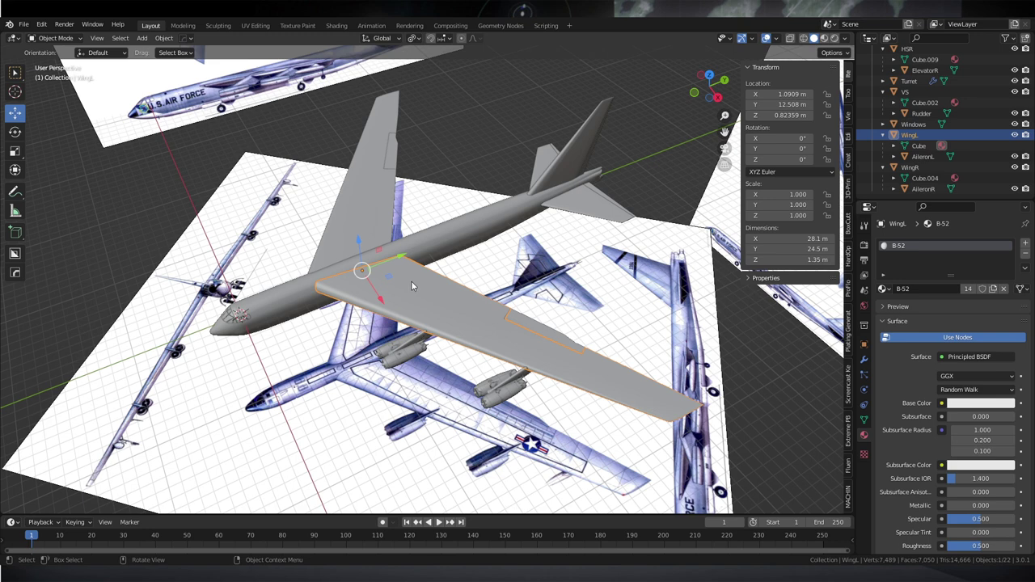
{"action": "left_click", "coordinate": [438, 224]}
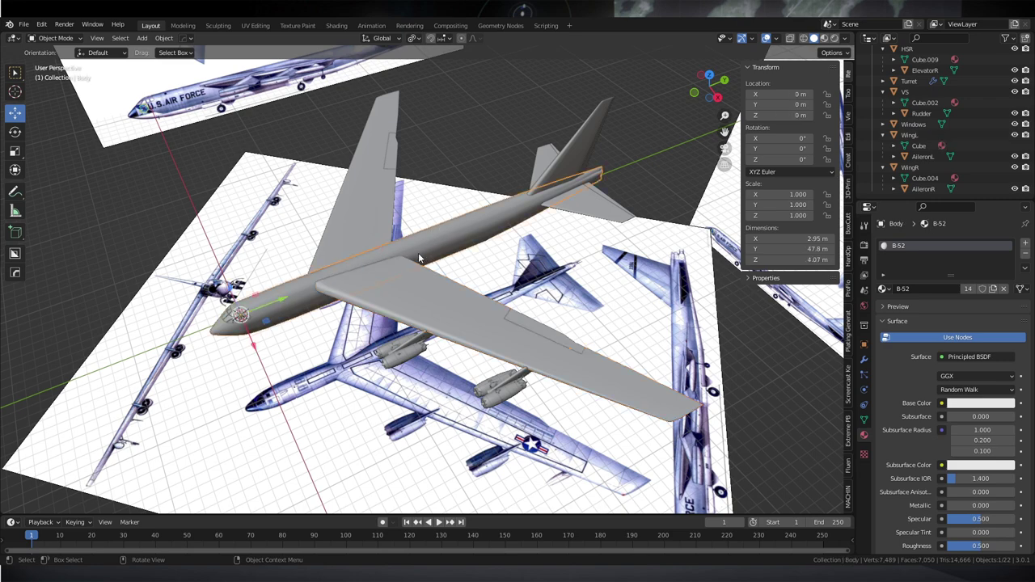
{"action": "middle_click_drag", "start_coordinate": [408, 312], "coordinate": [438, 304]}
{"action": "left_click", "coordinate": [439, 392]}
{"action": "mouse_move", "coordinate": [506, 333]}
{"action": "middle_mouse_down"}
{"action": "mouse_move", "coordinate": [513, 309]}
{"action": "mouse_move", "coordinate": [492, 322]}
{"action": "middle_mouse_up"}
{"action": "scroll", "coordinate": [491, 322], "scroll_direction": "up", "scroll_amount": 2}
{"action": "scroll", "coordinate": [490, 323], "scroll_direction": "down", "scroll_amount": 4}
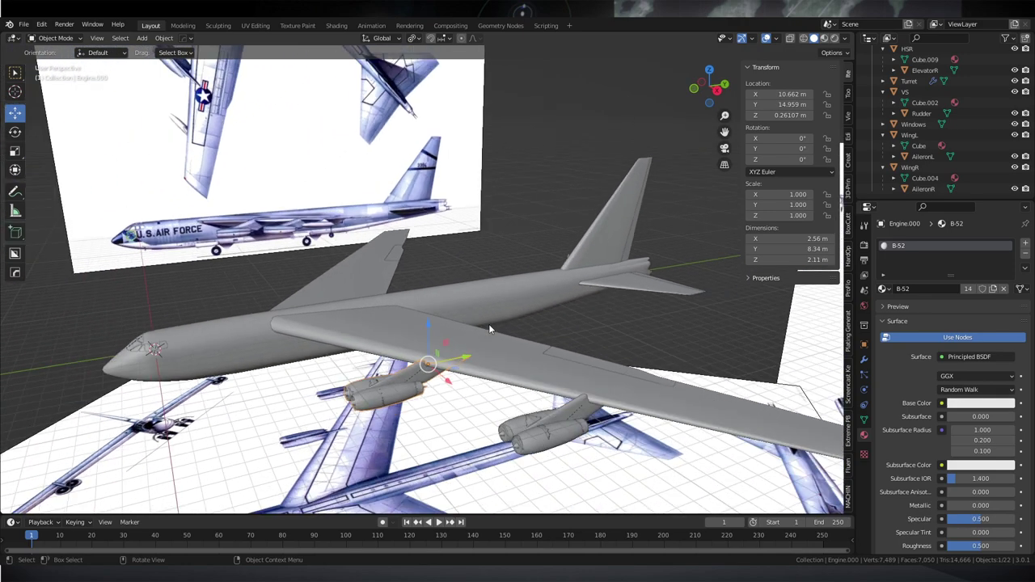
{"action": "left_click", "coordinate": [377, 317]}
{"action": "middle_click_drag", "start_coordinate": [377, 318], "coordinate": [438, 350]}
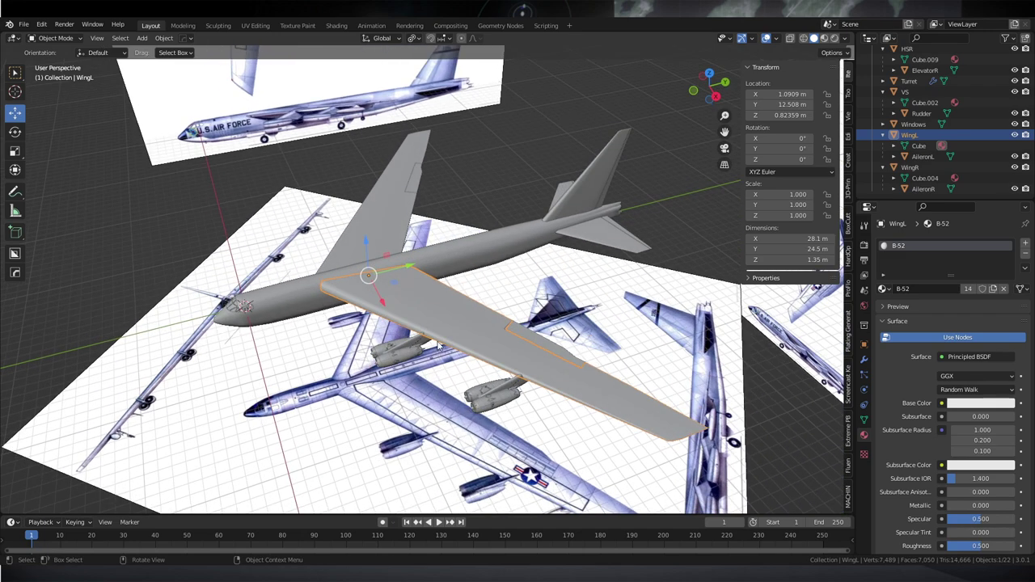
{"action": "middle_click_drag", "start_coordinate": [290, 296], "coordinate": [443, 322]}
{"action": "left_click", "coordinate": [443, 322]}
{"action": "left_click", "coordinate": [464, 322]}
{"action": "middle_click_drag", "start_coordinate": [509, 233], "coordinate": [436, 334]}
{"action": "left_click", "coordinate": [417, 341]}
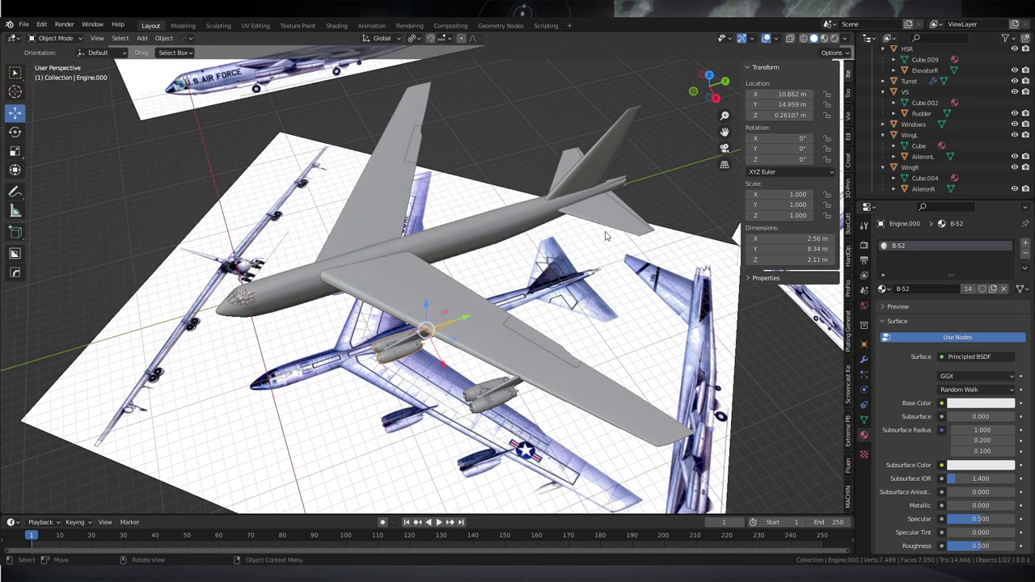
{"action": "left_click", "coordinate": [444, 297]}
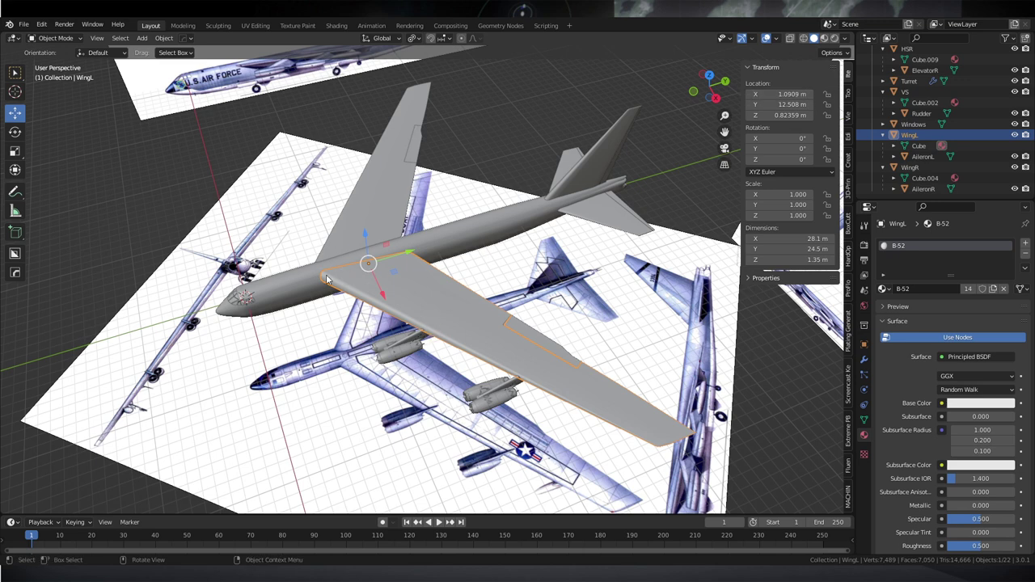
{"action": "left_click", "coordinate": [398, 347]}
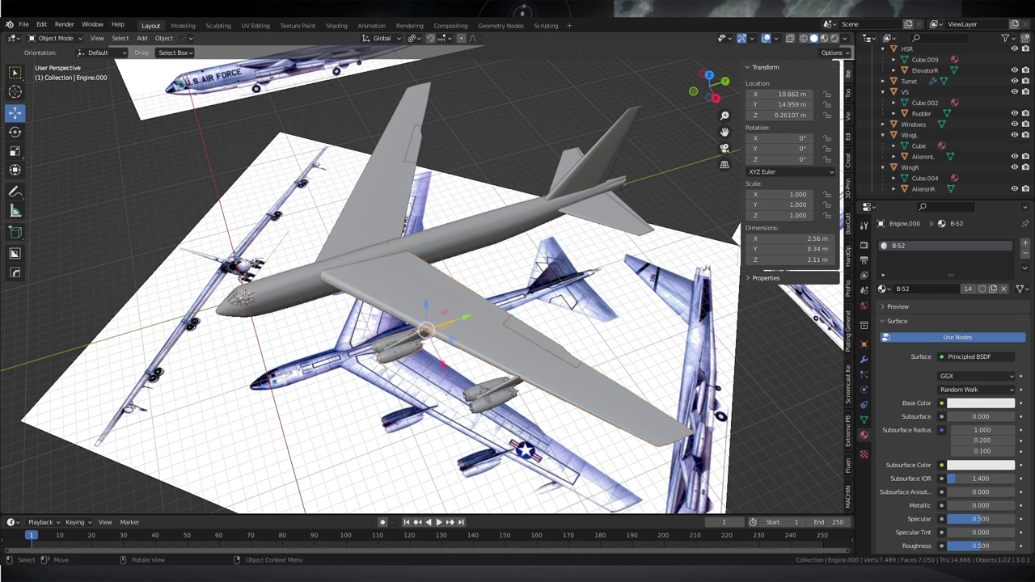
{"action": "left_click", "coordinate": [466, 323]}
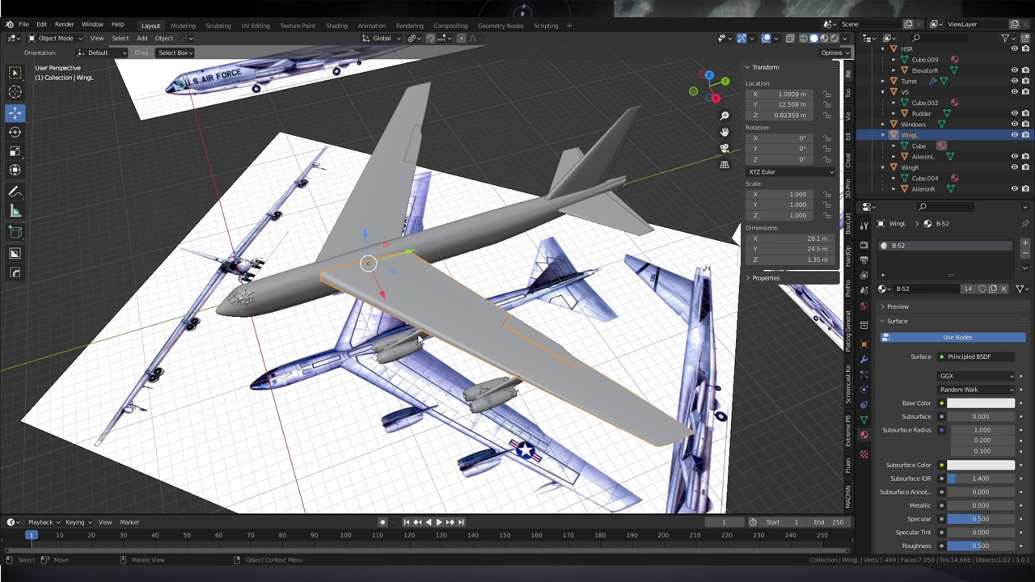
{"action": "left_click", "coordinate": [419, 338]}
{"action": "left_click", "coordinate": [419, 338]}
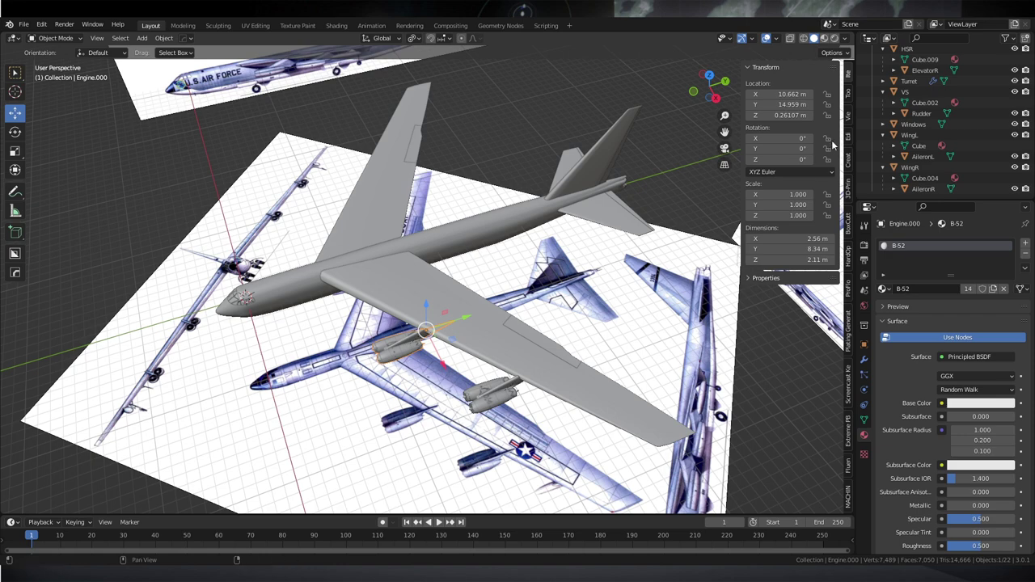
{"action": "middle_click_drag", "start_coordinate": [513, 303], "coordinate": [496, 277]}
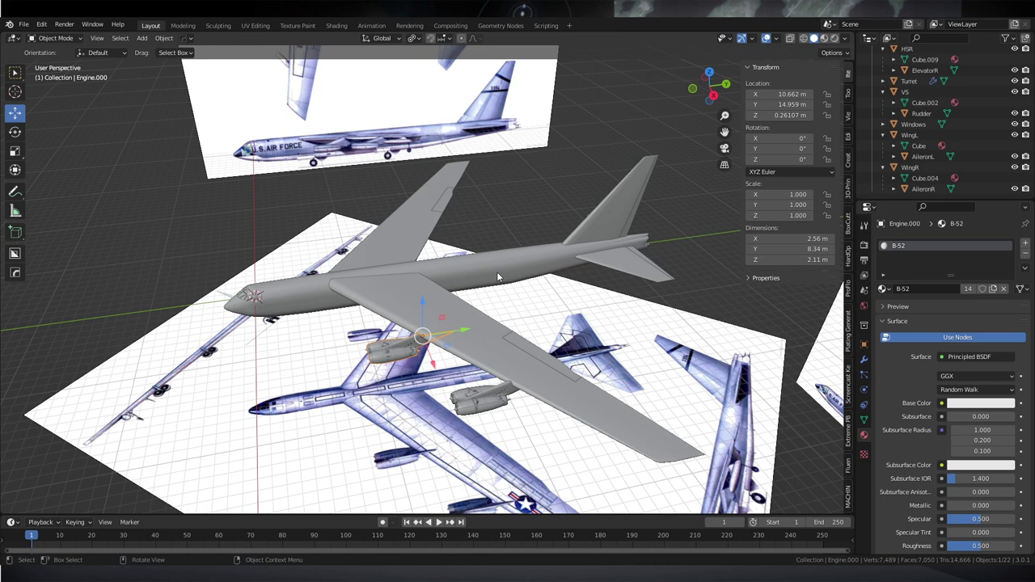
{"action": "mouse_move", "coordinate": [497, 271]}
{"action": "middle_mouse_down"}
{"action": "mouse_move", "coordinate": [489, 251]}
{"action": "mouse_move", "coordinate": [494, 273]}
{"action": "mouse_move", "coordinate": [498, 266]}
{"action": "middle_mouse_up"}
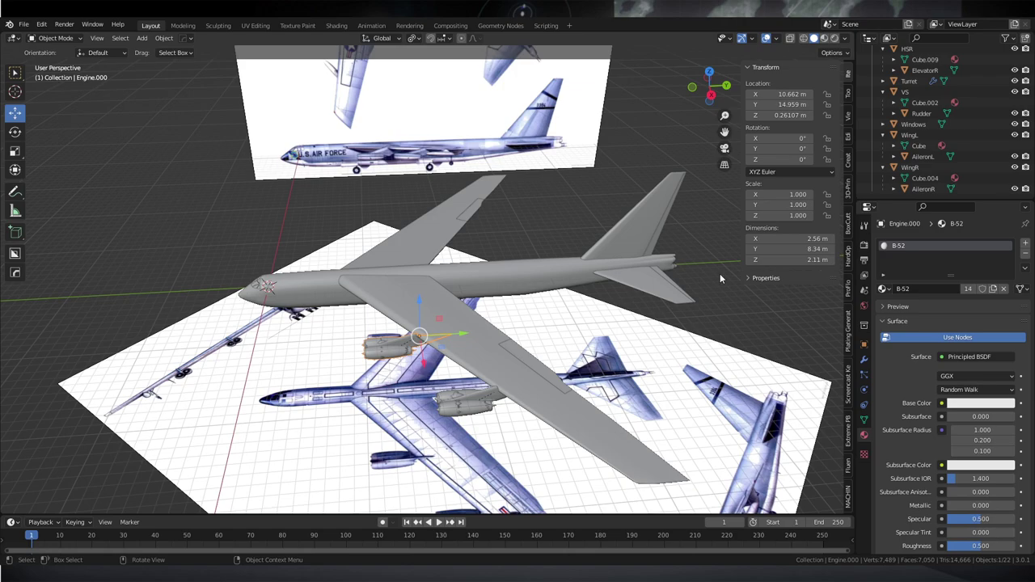
{"action": "middle_click_drag", "start_coordinate": [720, 277], "coordinate": [329, 346]}
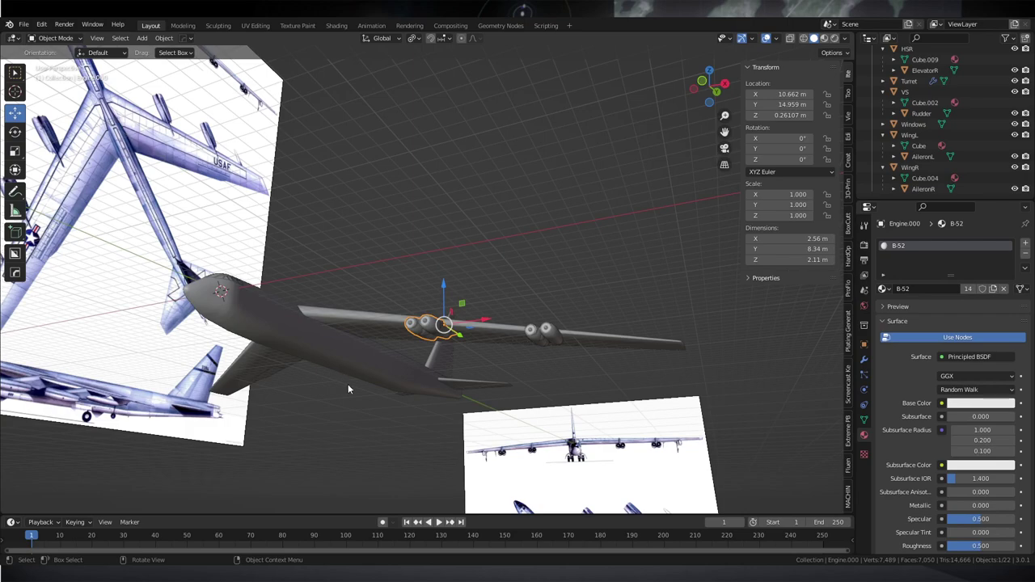
{"action": "middle_click_drag", "start_coordinate": [348, 389], "coordinate": [293, 339]}
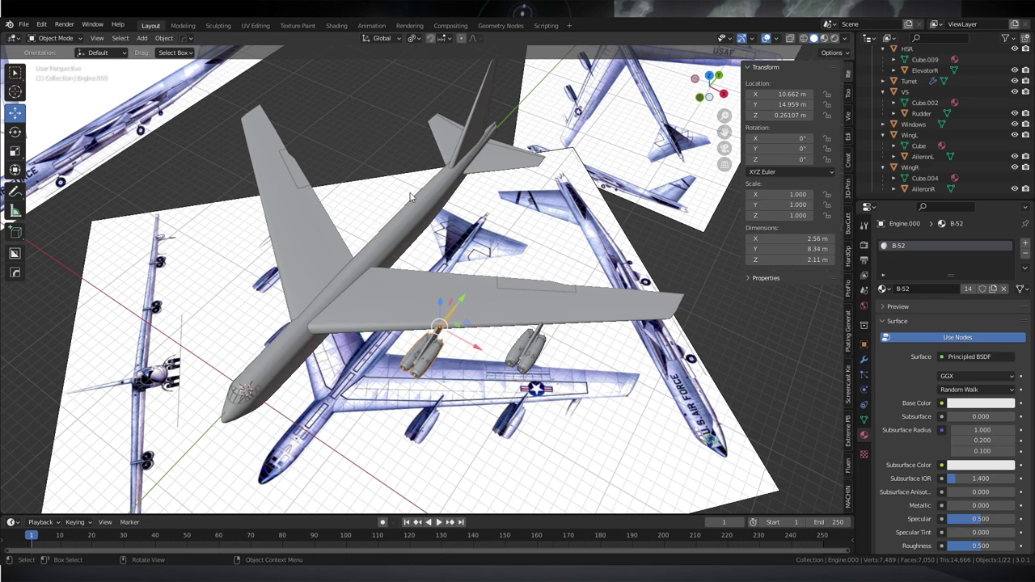
{"action": "middle_click_drag", "start_coordinate": [484, 237], "coordinate": [278, 245]}
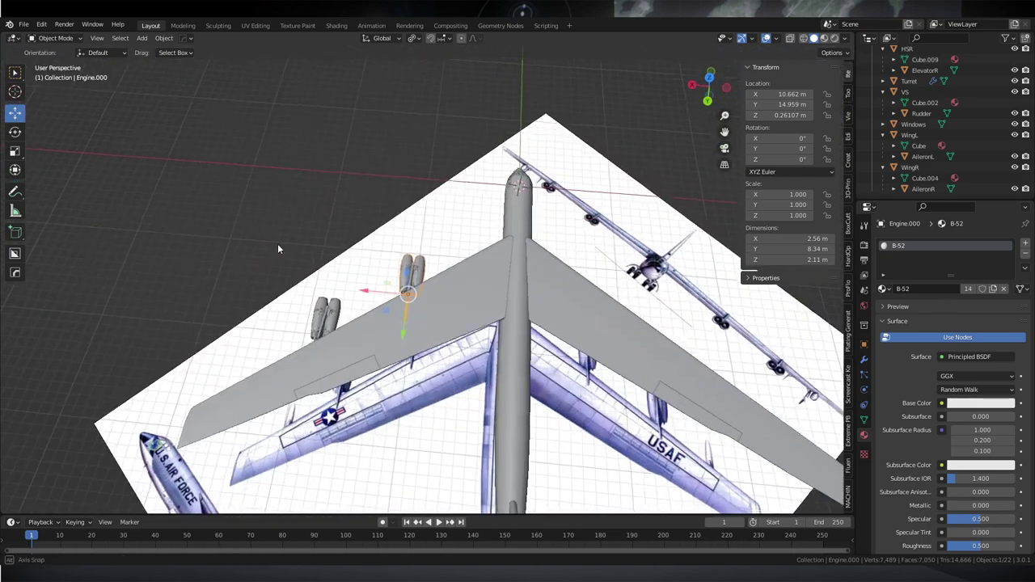
{"action": "middle_click_drag", "start_coordinate": [403, 268], "coordinate": [536, 334]}
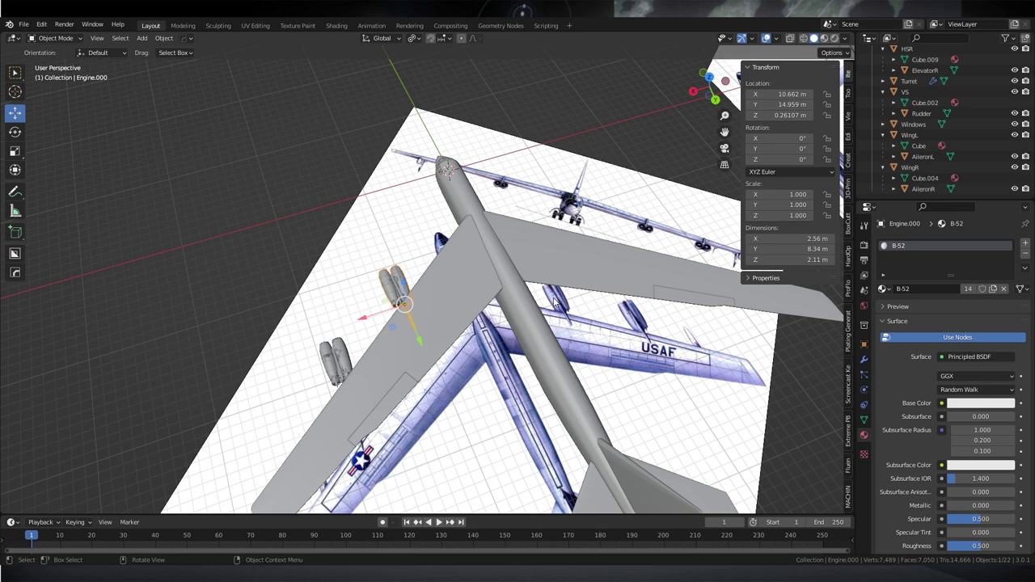
{"action": "scroll", "coordinate": [555, 301], "scroll_direction": "down", "scroll_amount": 2}
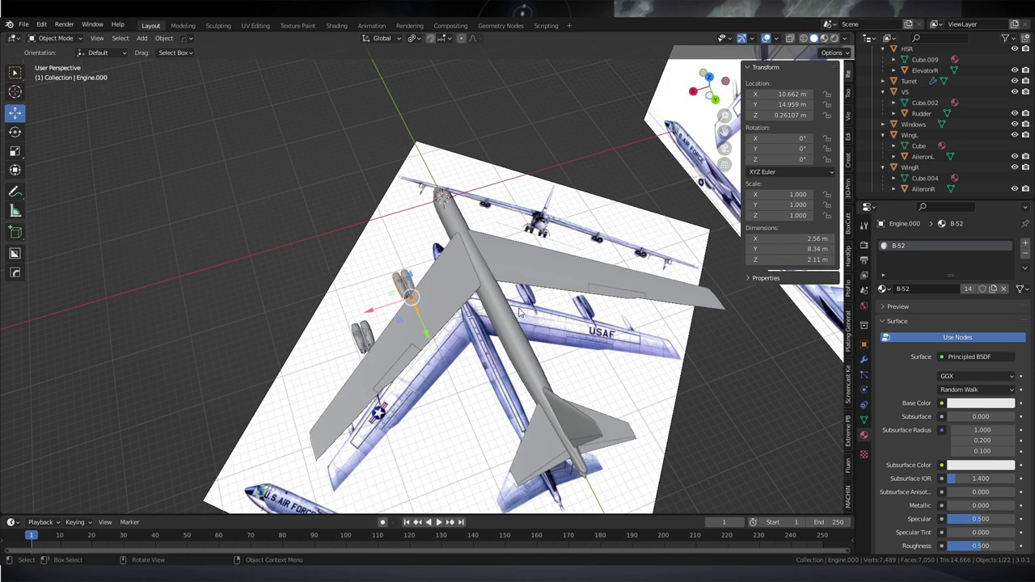